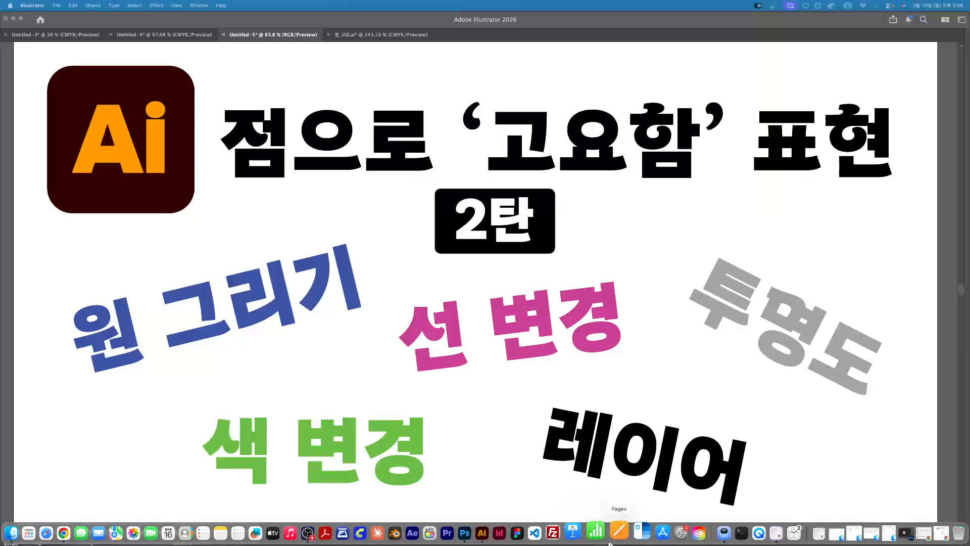
# Step: Switch to the open 고요 .ai document and bring the large gray circle with its black circle outline into view
pyautogui.click(494, 532)
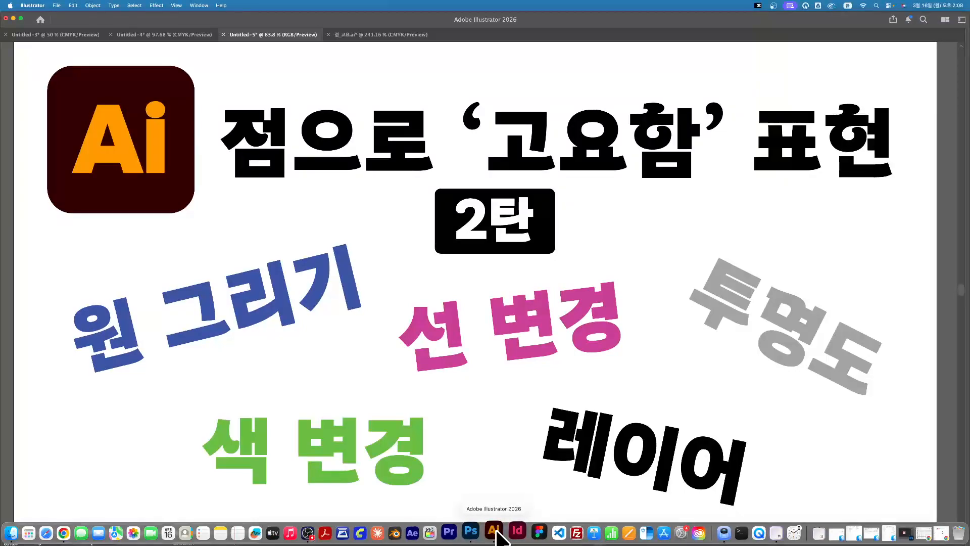
pyautogui.click(375, 34)
pyautogui.click(687, 226)
pyautogui.scroll(-1, 686, 226)
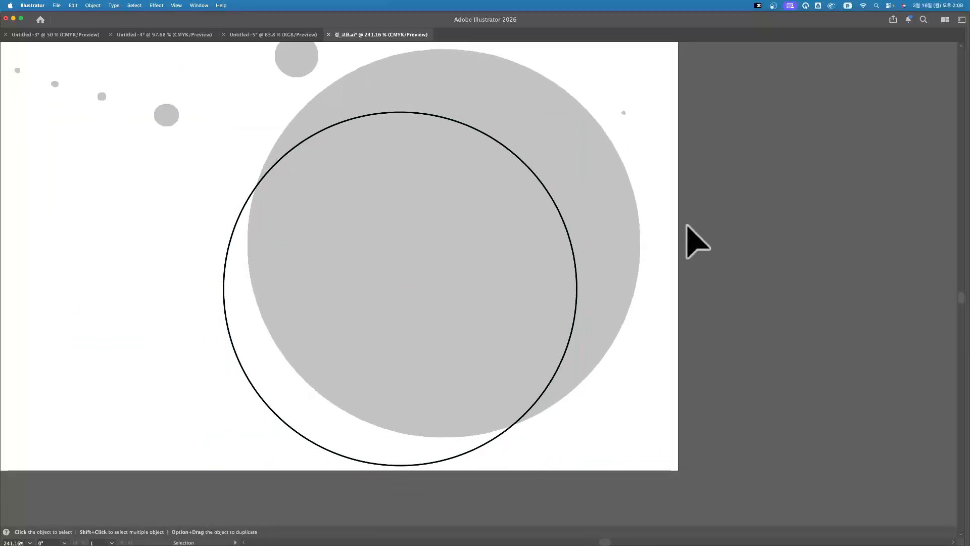
pyautogui.hscroll(-1, 684, 228)
pyautogui.scroll(1, 684, 228)
pyautogui.hscroll(-1, 685, 229)
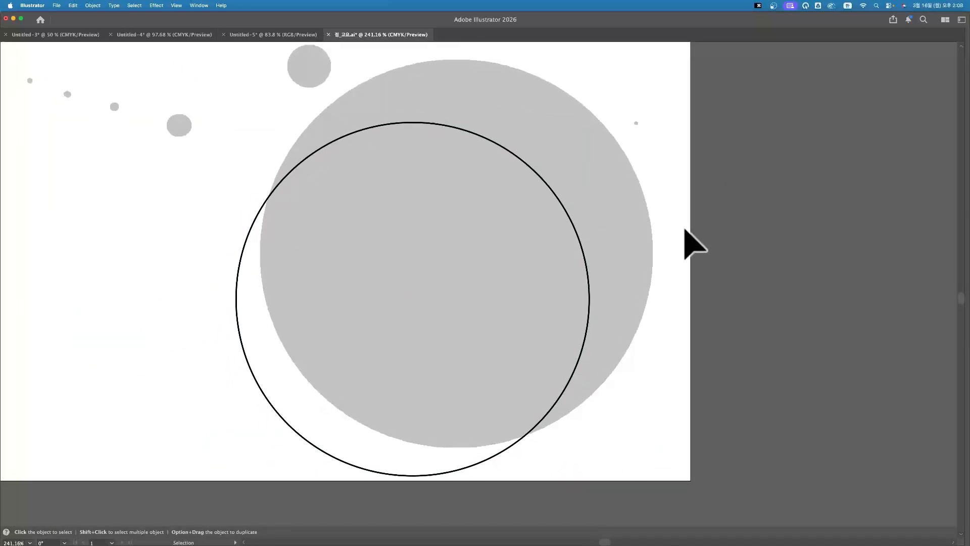
# Step: Show the hidden panels and fit the black circle outline over the large gray circle by moving and enlarging it
pyautogui.click(587, 262)
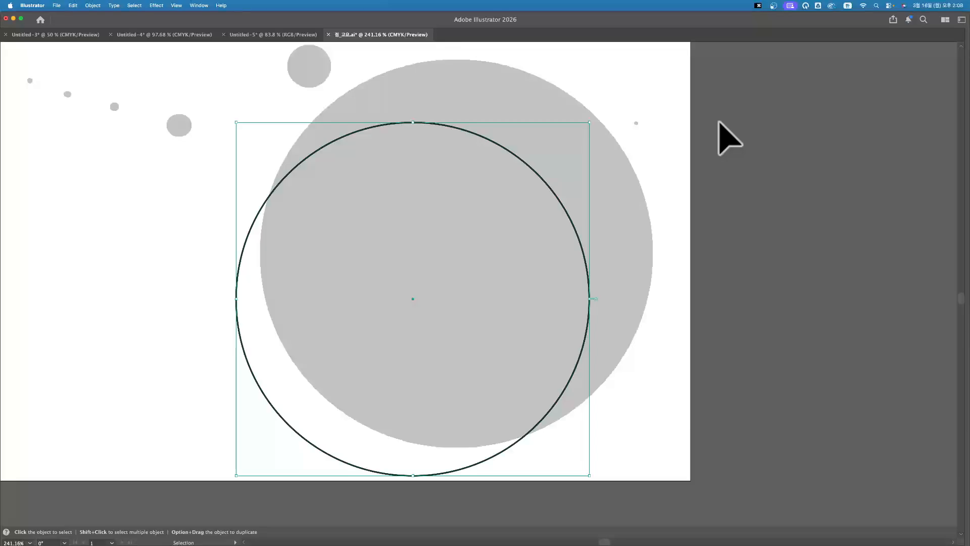
pyautogui.press('Tab')
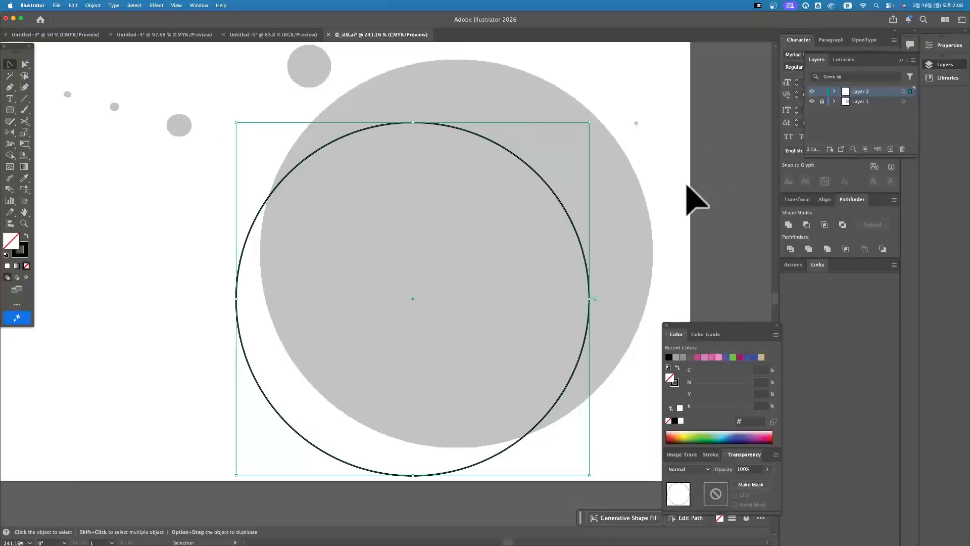
pyautogui.moveTo(526, 166); pyautogui.dragTo(508, 151)
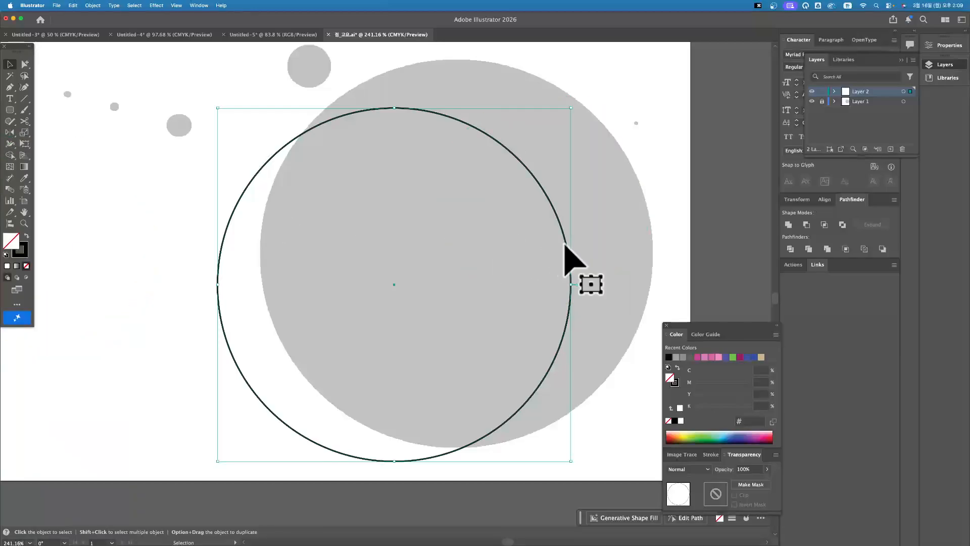
pyautogui.moveTo(565, 245); pyautogui.dragTo(611, 208)
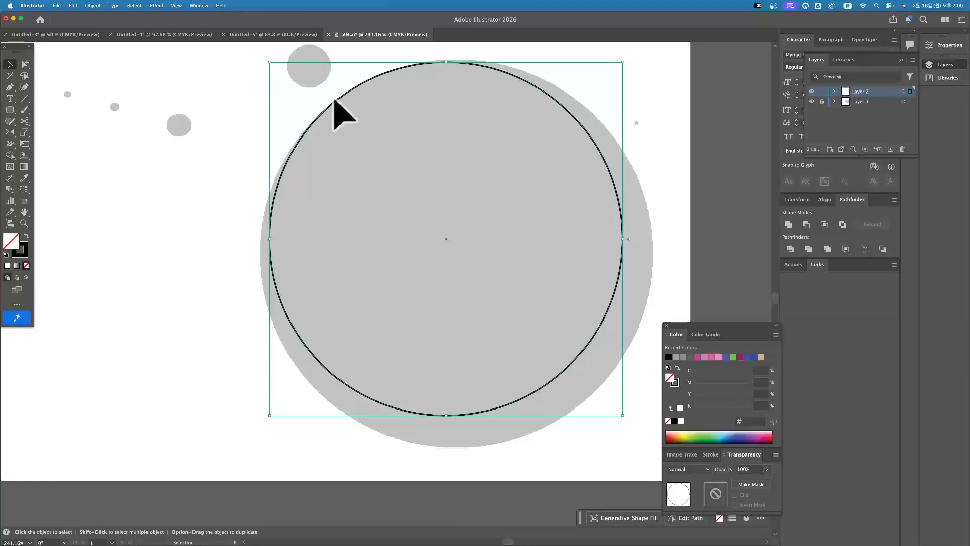
pyautogui.moveTo(622, 415); pyautogui.dragTo(620, 410)
pyautogui.scroll(-1, 620, 409)
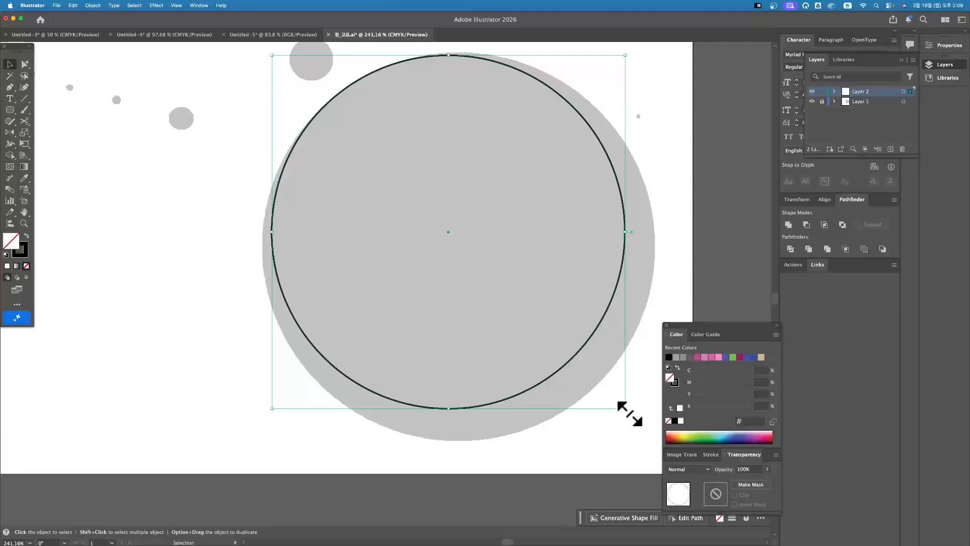
pyautogui.moveTo(629, 413); pyautogui.dragTo(662, 444)
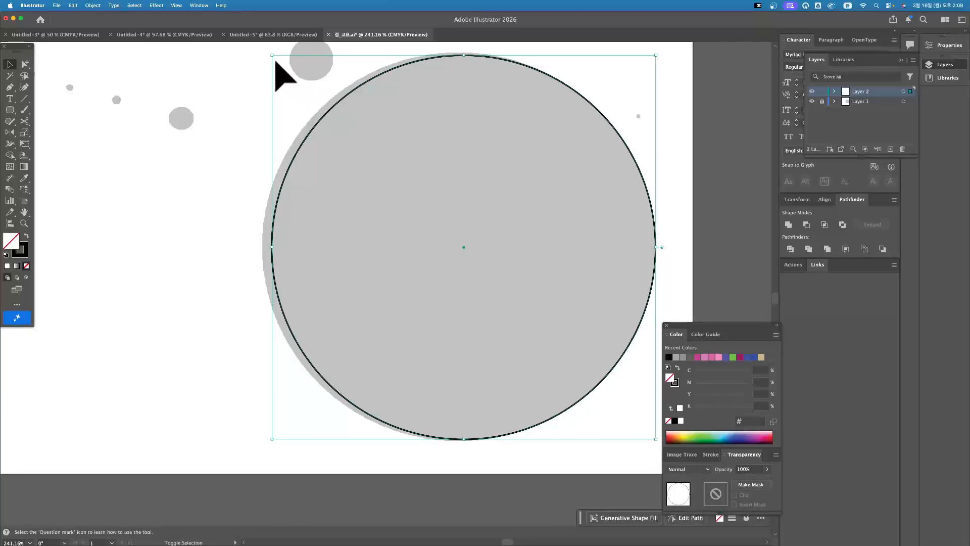
pyautogui.moveTo(279, 62); pyautogui.dragTo(254, 55)
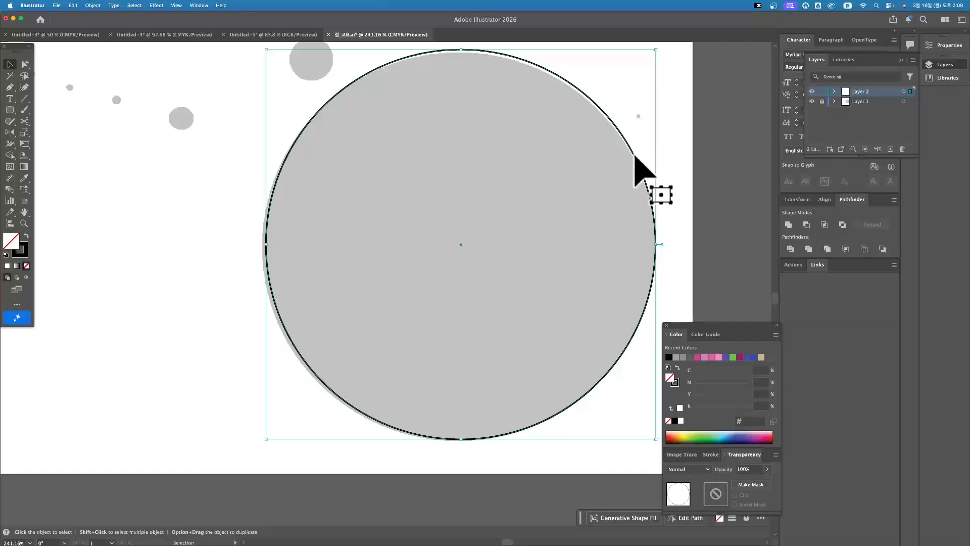
pyautogui.moveTo(634, 157); pyautogui.dragTo(628, 159)
pyautogui.click(698, 134)
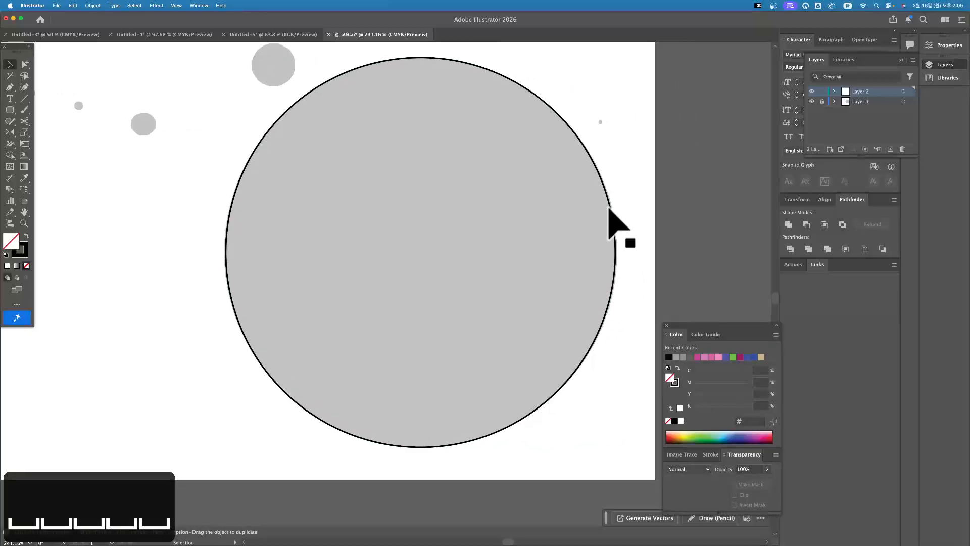
# Step: Shrink the black circle outline proportionally and center it inside the large gray circle
pyautogui.click(612, 217)
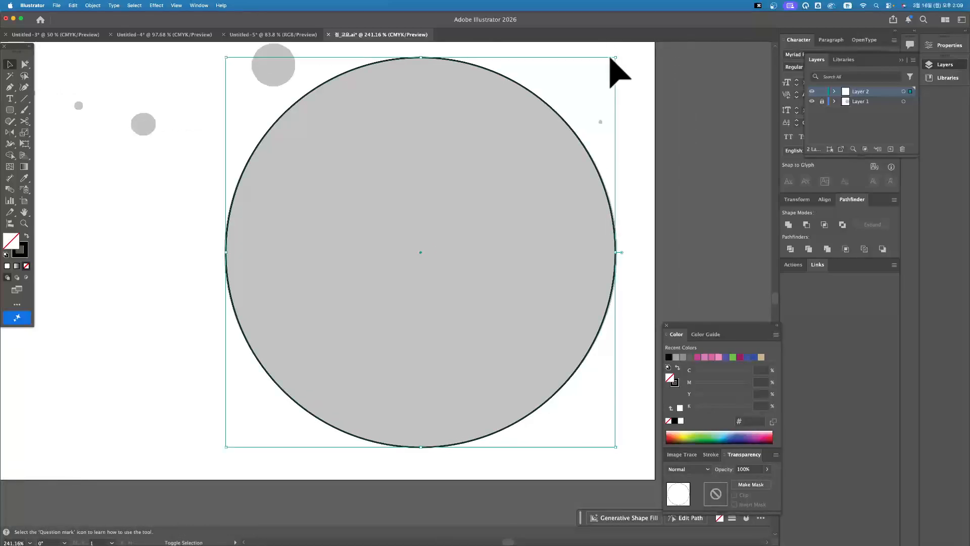
pyautogui.moveTo(621, 64); pyautogui.dragTo(574, 76)
pyautogui.press('shift')
pyautogui.click(652, 114)
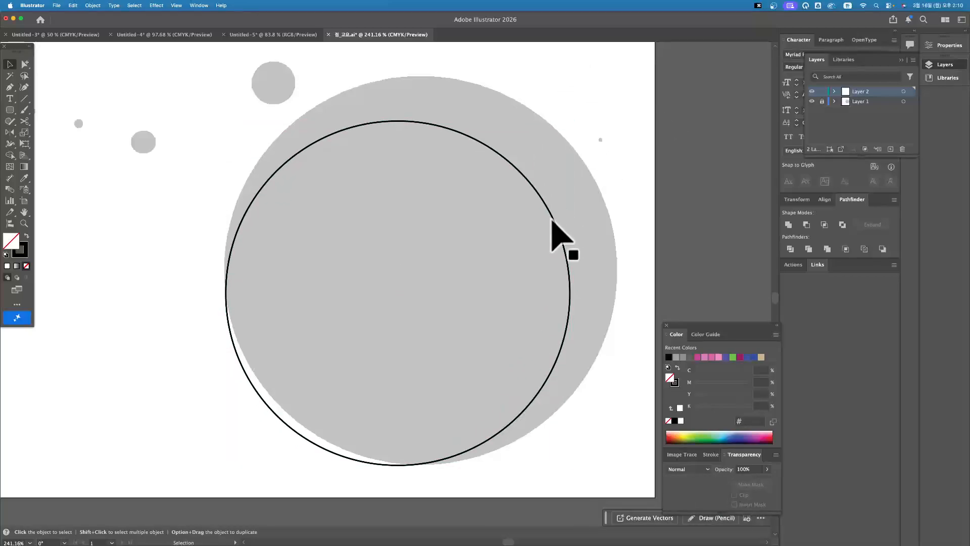
pyautogui.moveTo(551, 220); pyautogui.dragTo(552, 187)
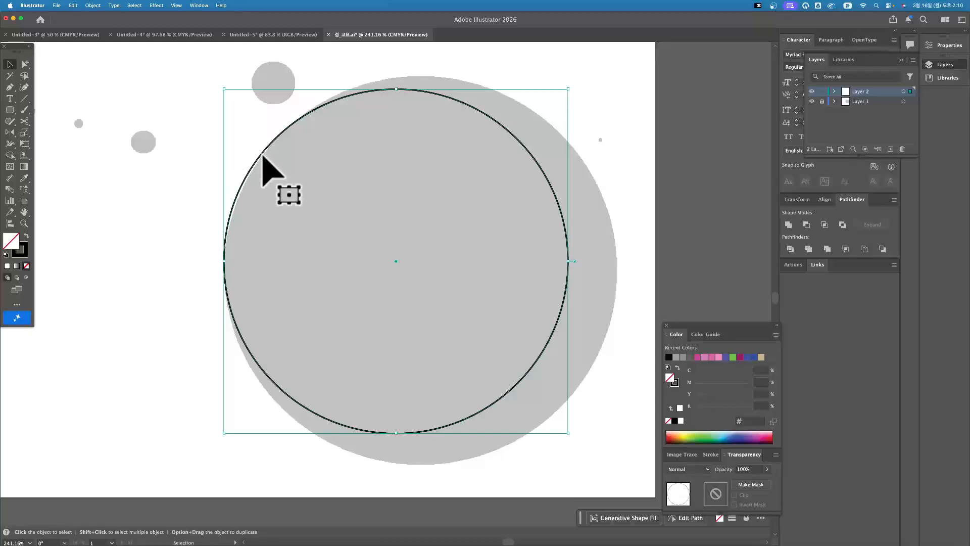
pyautogui.moveTo(568, 256); pyautogui.dragTo(593, 247)
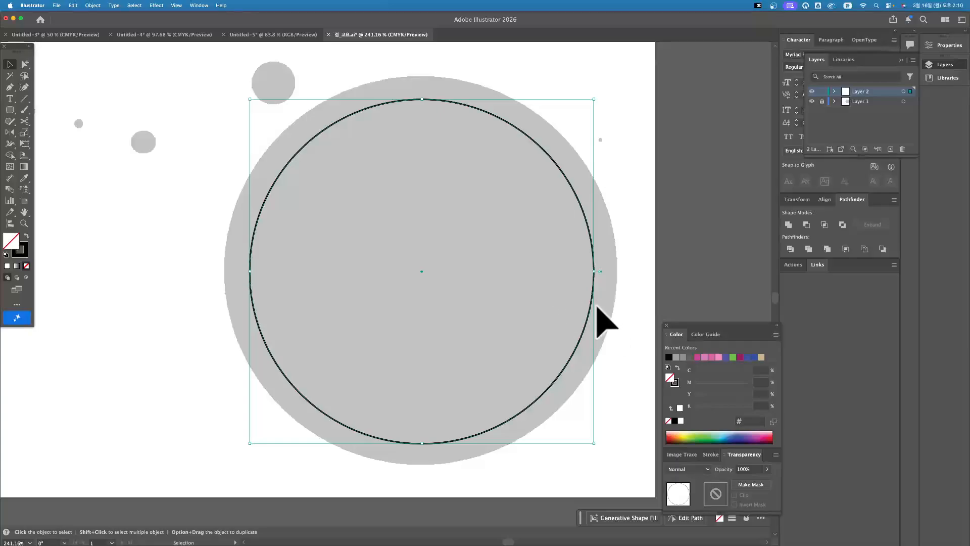
pyautogui.moveTo(591, 308); pyautogui.dragTo(589, 308)
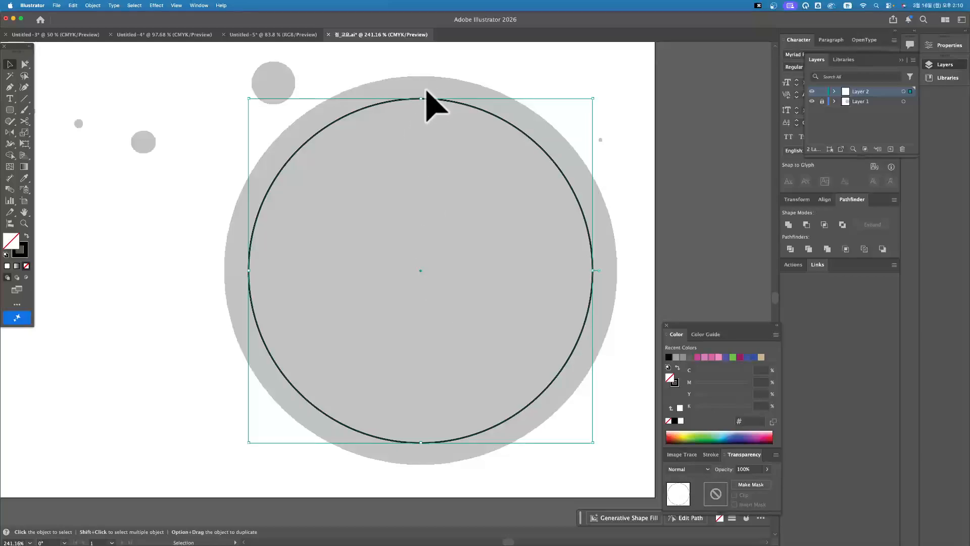
# Step: Enlarge the black circle outline proportionally from its center until it matches the large gray circle's edge
pyautogui.click(418, 270)
pyautogui.scroll(-1, 418, 271)
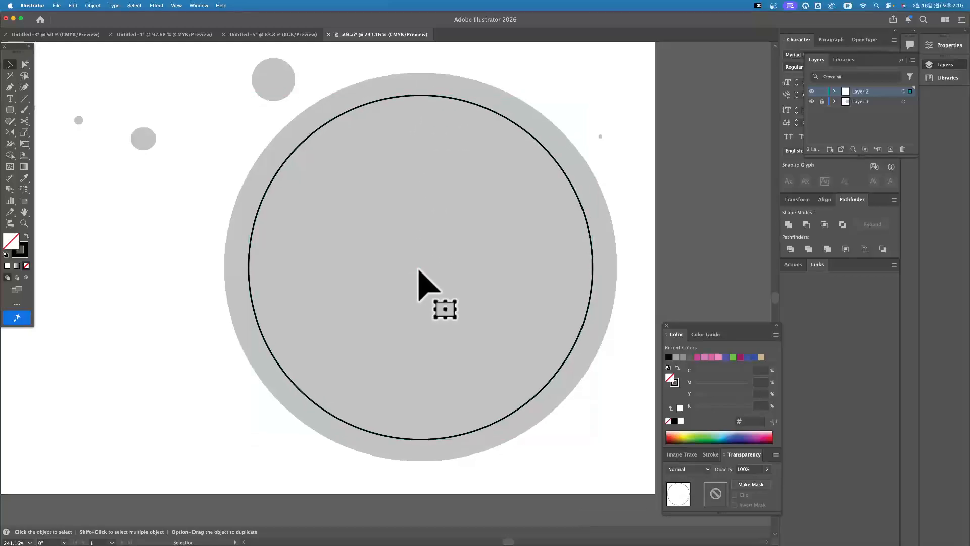
pyautogui.click(419, 271)
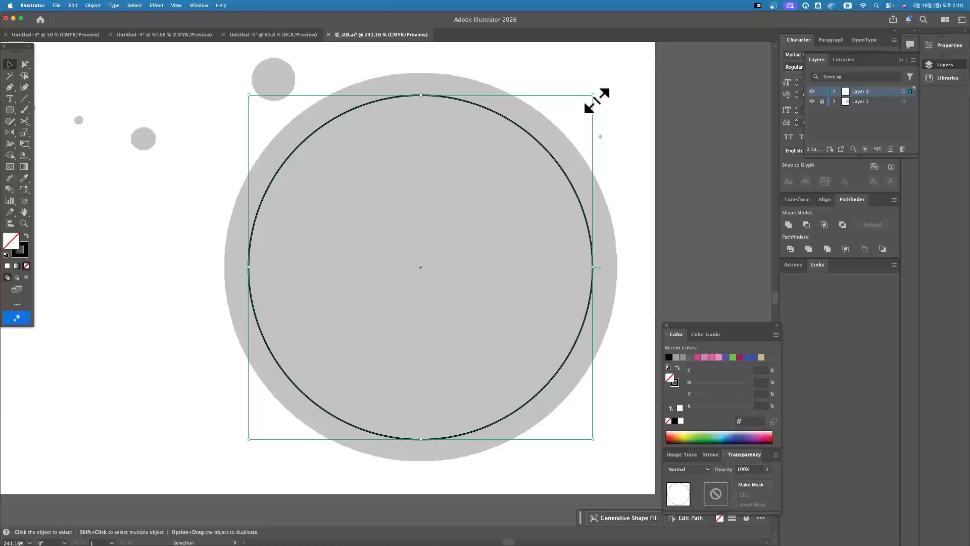
pyautogui.moveTo(596, 100); pyautogui.dragTo(635, 82)
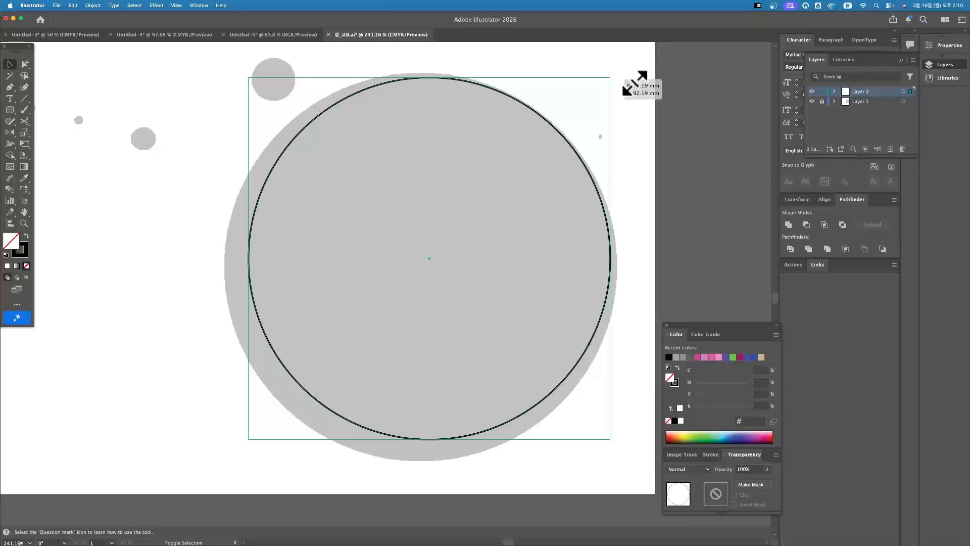
pyautogui.moveTo(634, 83); pyautogui.dragTo(624, 84)
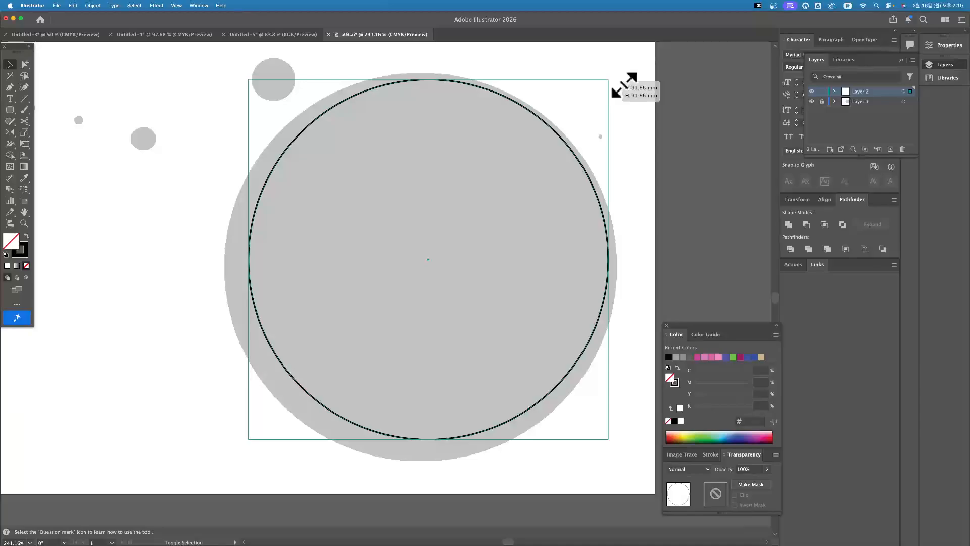
pyautogui.moveTo(624, 84); pyautogui.dragTo(657, 79)
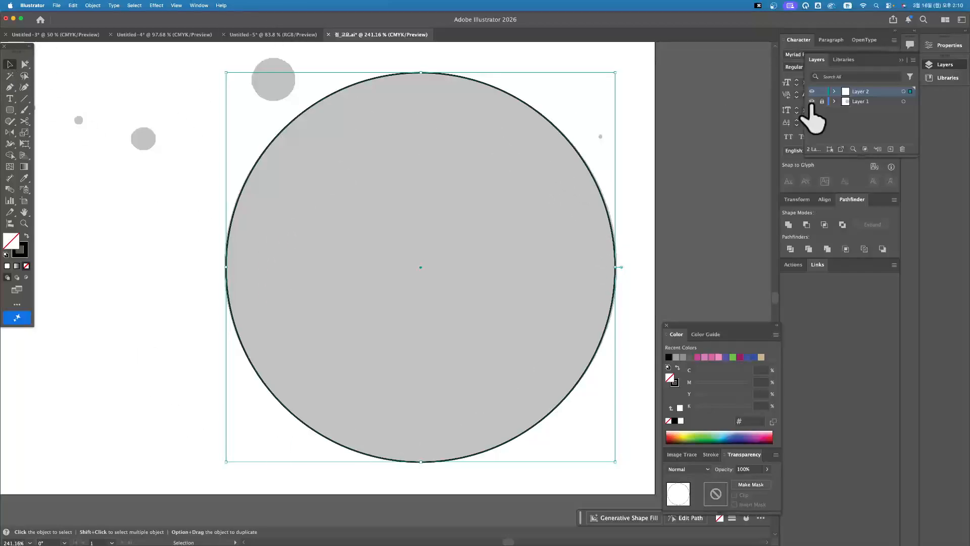
pyautogui.click(651, 134)
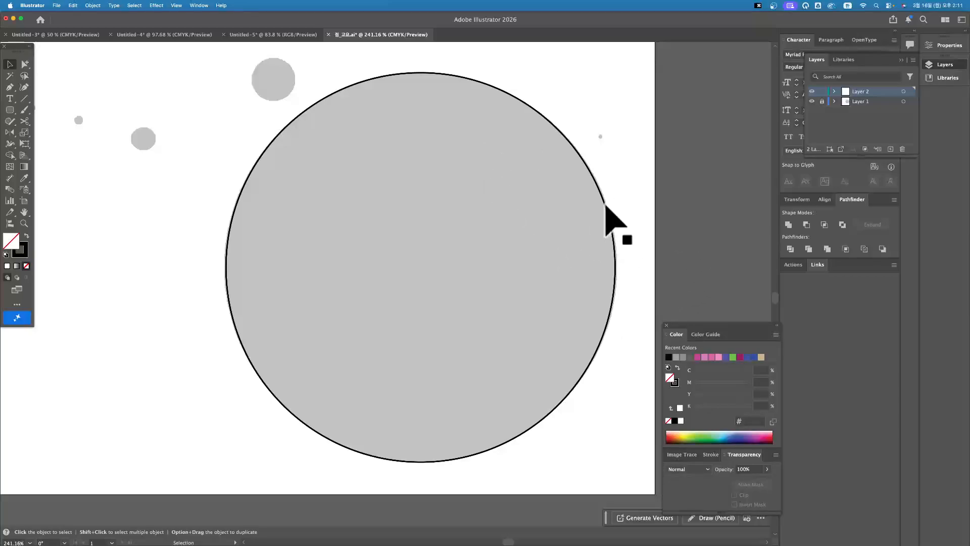
# Step: Duplicate the large circle outline and place the copy up and to the left, around the row of small gray dots
pyautogui.press('super+space')
pyautogui.press('alt+super+space')
pyautogui.click(398, 198)
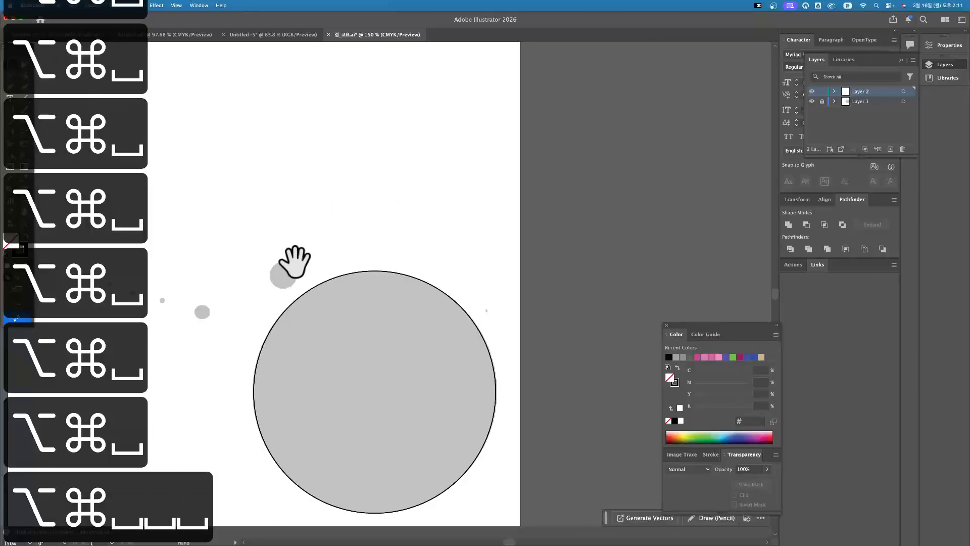
pyautogui.moveTo(288, 261); pyautogui.dragTo(429, 182)
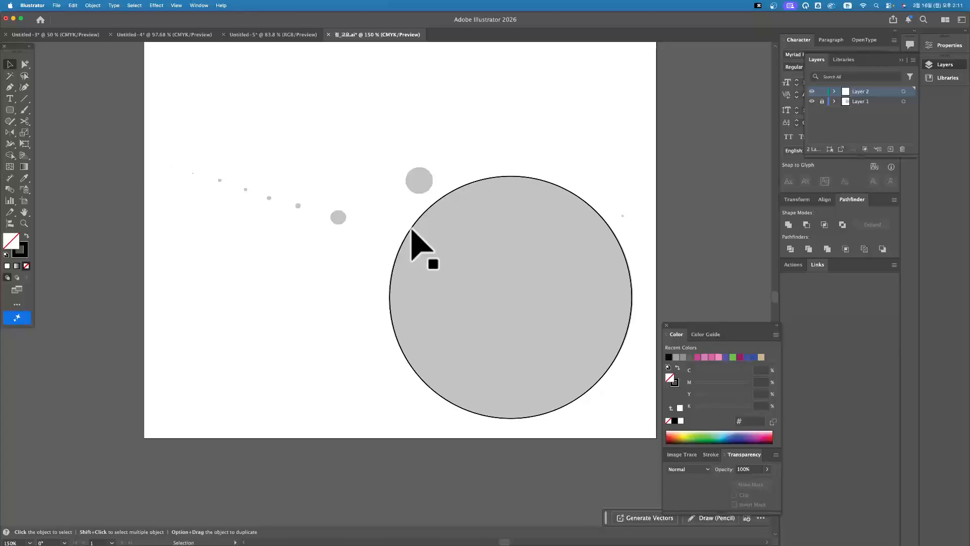
pyautogui.click(411, 228)
pyautogui.moveTo(411, 229); pyautogui.dragTo(378, 197)
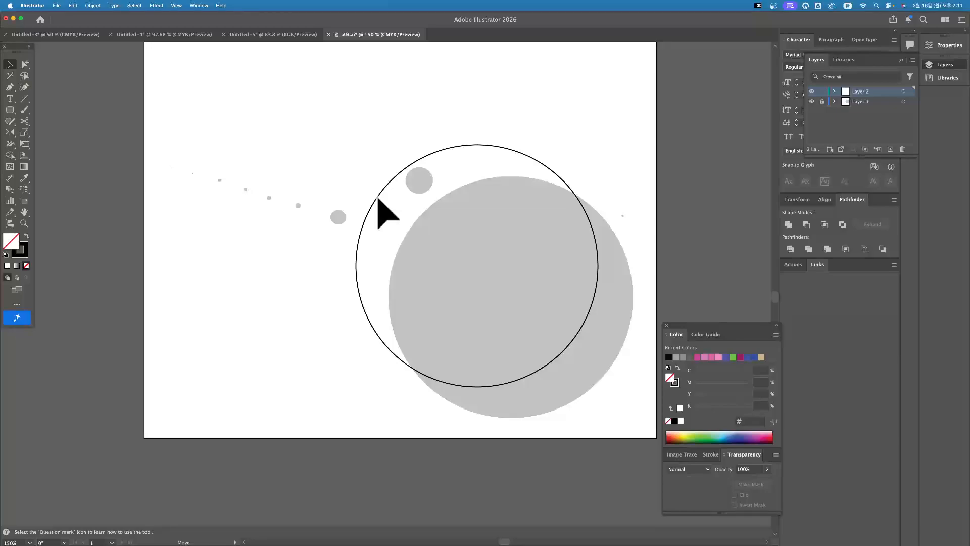
pyautogui.moveTo(378, 198); pyautogui.dragTo(227, 140)
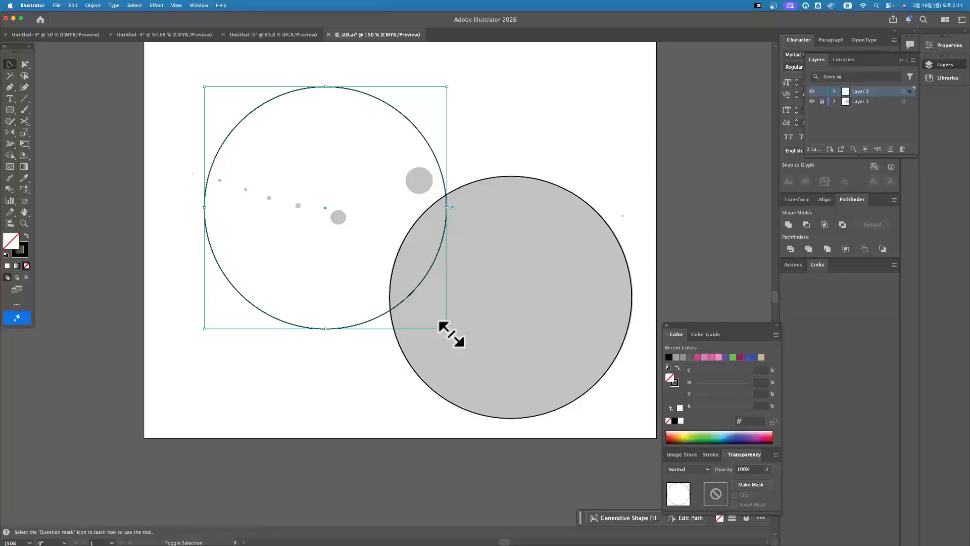
# Step: Shrink the copied outline proportionally from its center and fit it over the medium gray circle just above the large one
pyautogui.moveTo(450, 332); pyautogui.dragTo(342, 261)
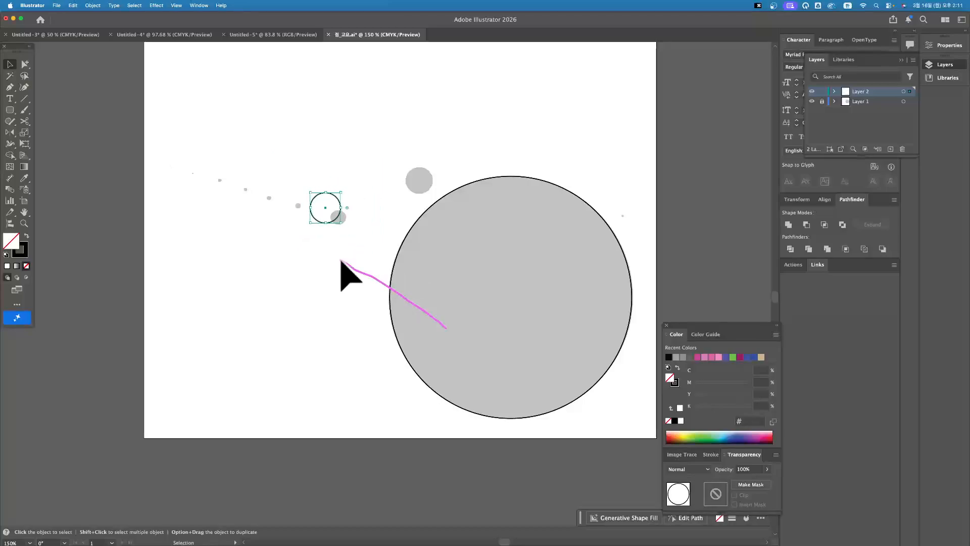
pyautogui.click(342, 263)
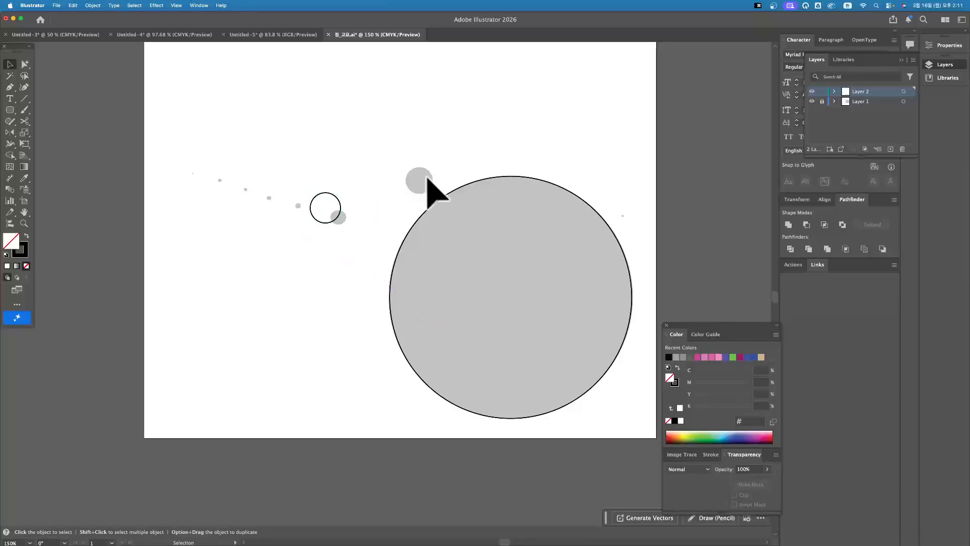
pyautogui.moveTo(339, 209); pyautogui.dragTo(433, 184)
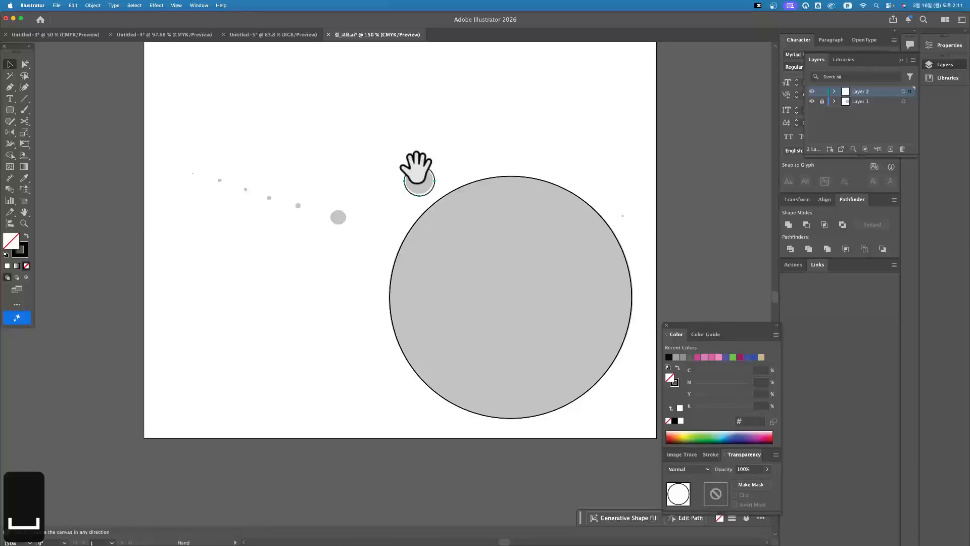
pyautogui.press('super+space')
pyautogui.moveTo(436, 187); pyautogui.dragTo(622, 465)
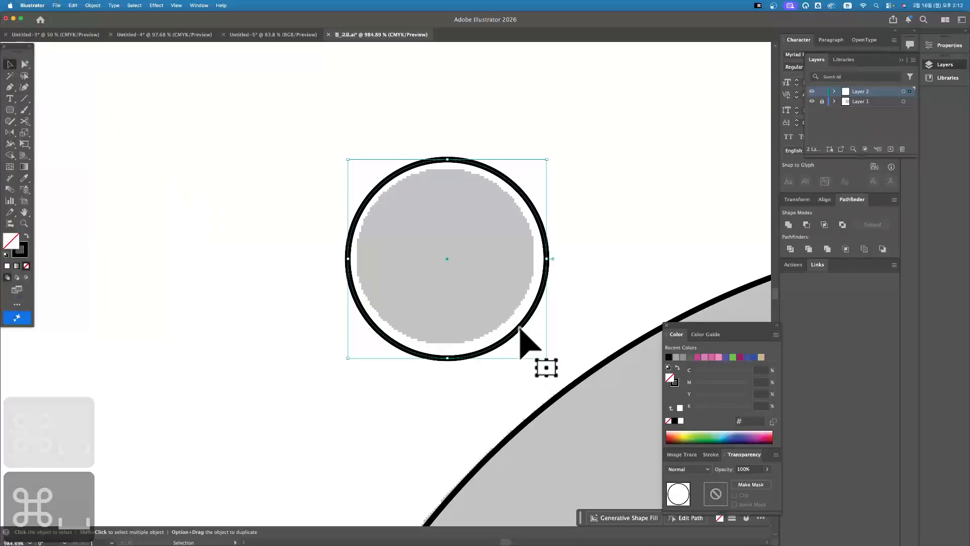
pyautogui.moveTo(521, 329); pyautogui.dragTo(517, 328)
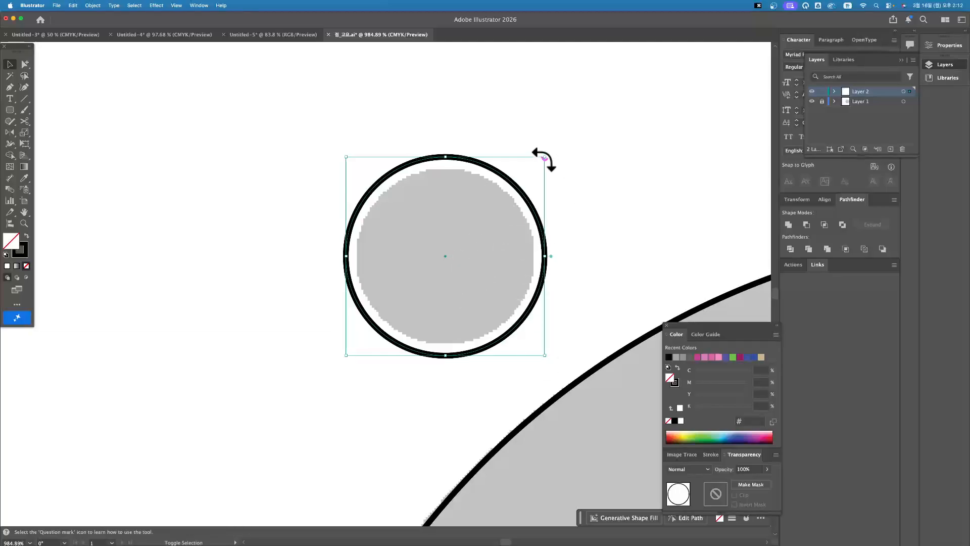
pyautogui.moveTo(545, 157); pyautogui.dragTo(536, 168)
pyautogui.click(602, 184)
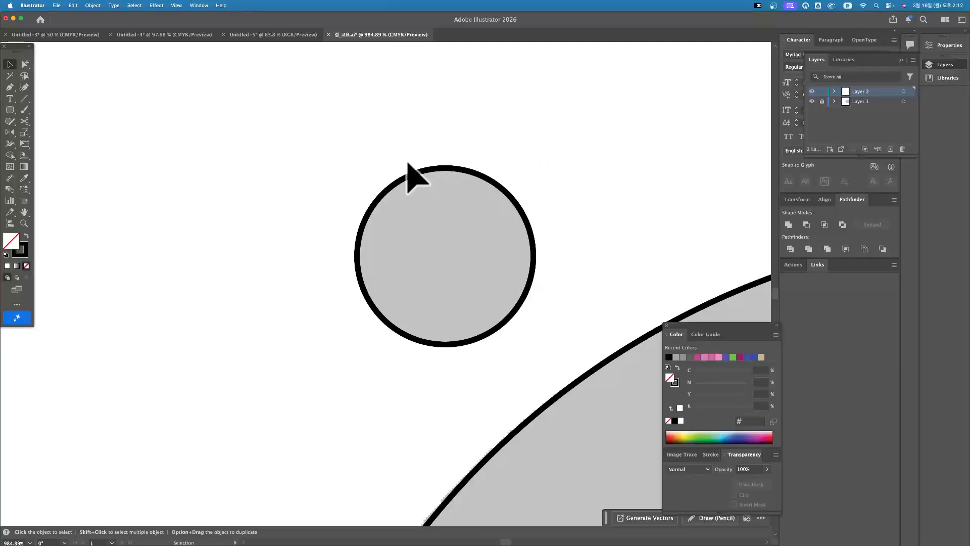
# Step: Show the Stroke settings as a floating panel and set the medium circle outline's stroke weight to 0.25 pt
pyautogui.click(493, 179)
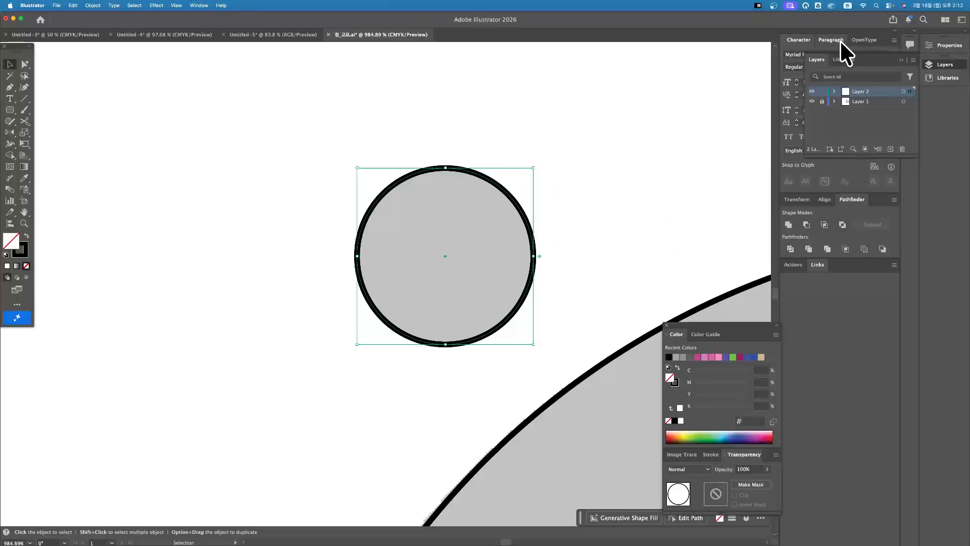
pyautogui.click(199, 5)
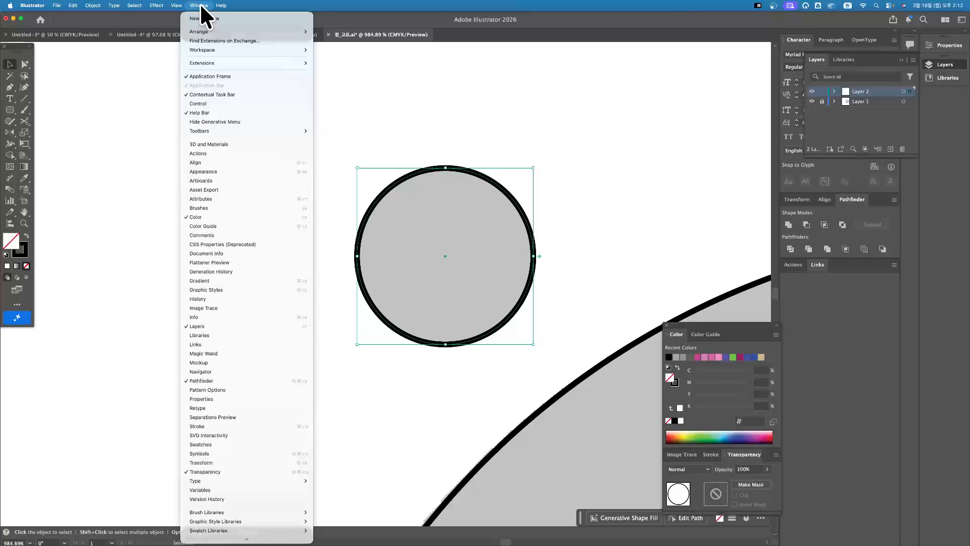
pyautogui.scroll(-1, 229, 361)
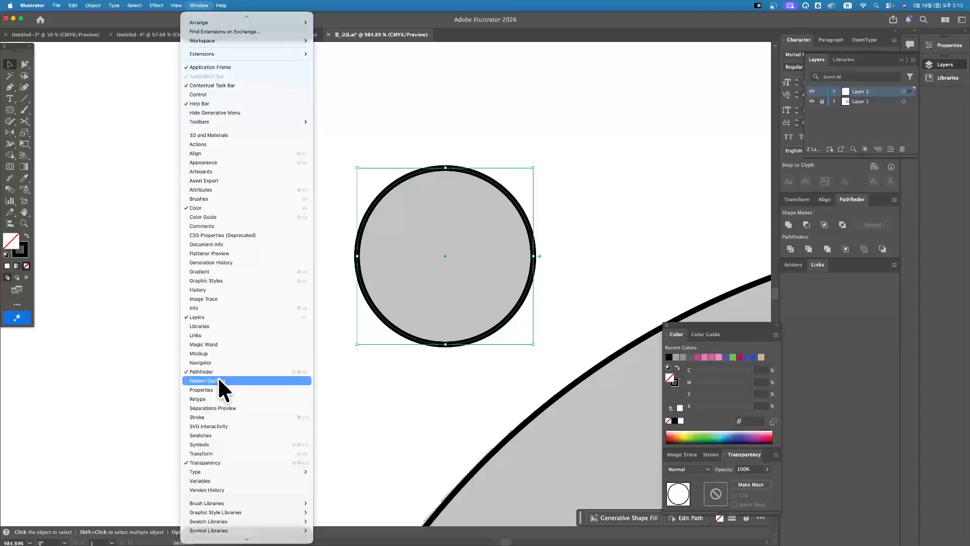
pyautogui.click(200, 416)
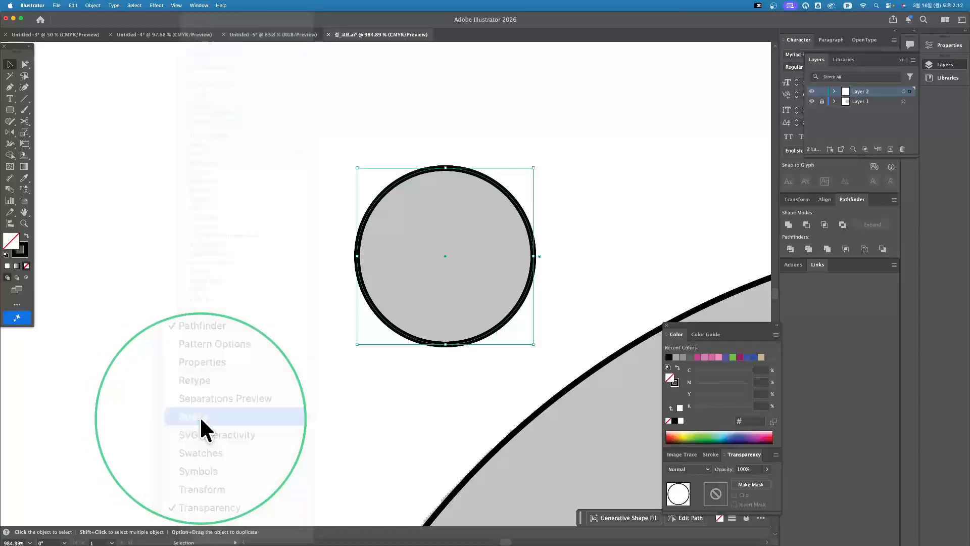
pyautogui.click(711, 454)
pyautogui.moveTo(712, 453)
pyautogui.mouseDown()
pyautogui.moveTo(602, 127)
pyautogui.moveTo(550, 165)
pyautogui.mouseUp()
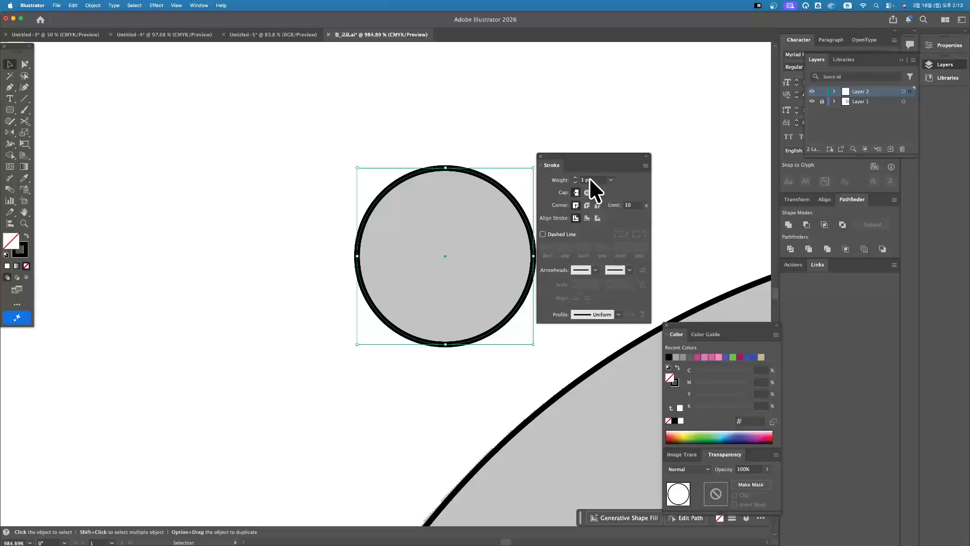
pyautogui.click(610, 179)
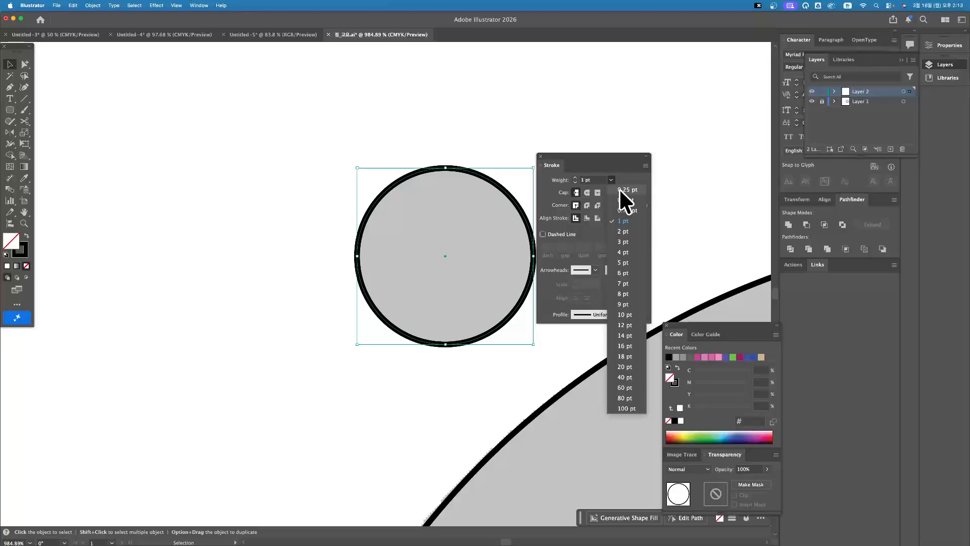
pyautogui.click(619, 188)
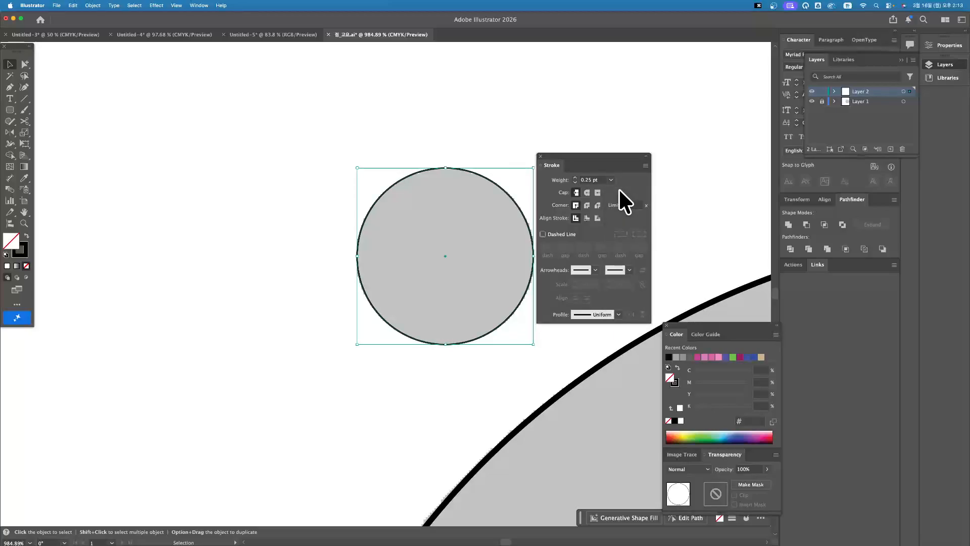
pyautogui.click(513, 138)
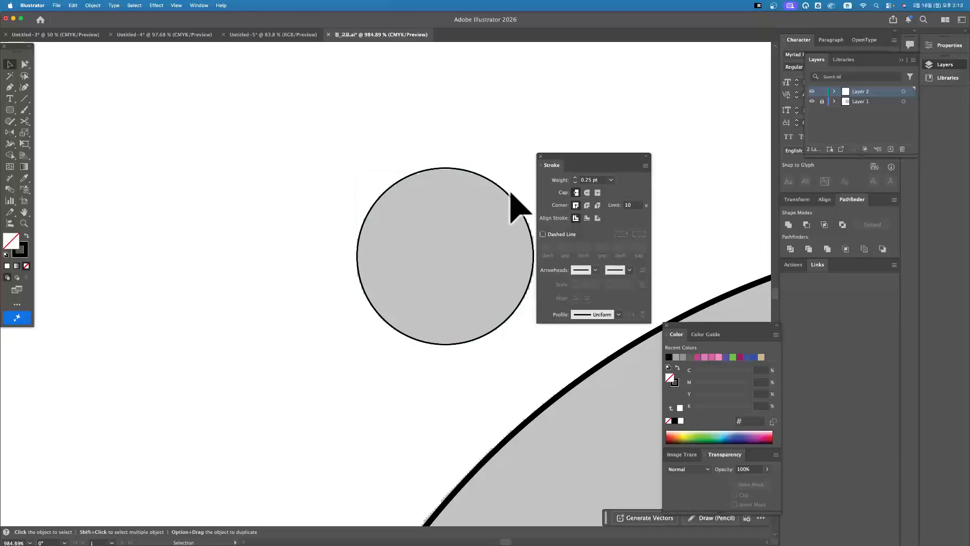
# Step: Duplicate the medium circle outline and center the copy over the first gray dot to its lower left
pyautogui.scroll(-1, 531, 268)
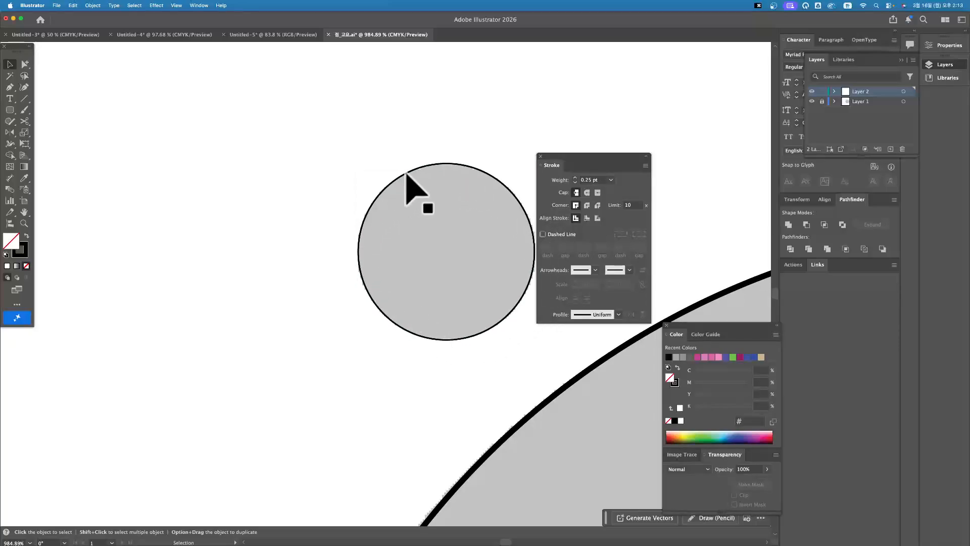
pyautogui.keyDown('alt'); pyautogui.keyDown('super'); pyautogui.click(389, 299); pyautogui.keyUp('super'); pyautogui.keyUp('alt')
pyautogui.keyDown('alt'); pyautogui.keyDown('super'); pyautogui.click(390, 298); pyautogui.keyUp('super'); pyautogui.keyUp('alt')
pyautogui.keyDown('alt'); pyautogui.keyDown('super'); pyautogui.click(389, 299); pyautogui.keyUp('super'); pyautogui.keyUp('alt')
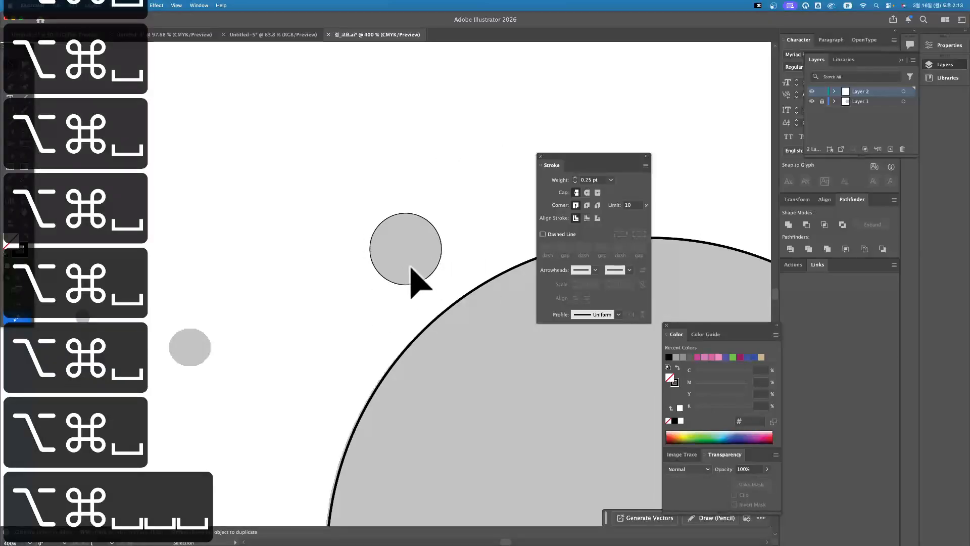
pyautogui.moveTo(339, 255); pyautogui.dragTo(382, 227)
pyautogui.moveTo(294, 298); pyautogui.dragTo(378, 181)
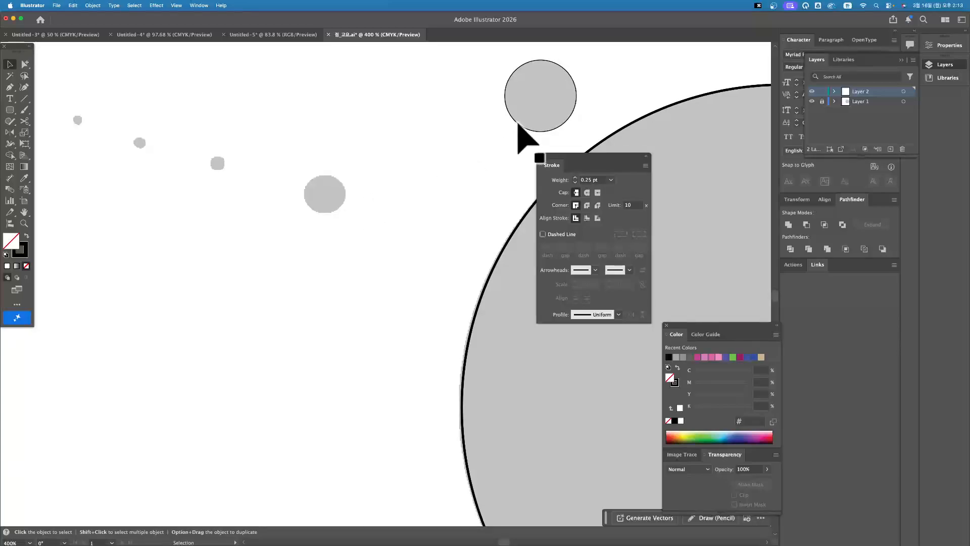
pyautogui.moveTo(518, 124); pyautogui.dragTo(303, 220)
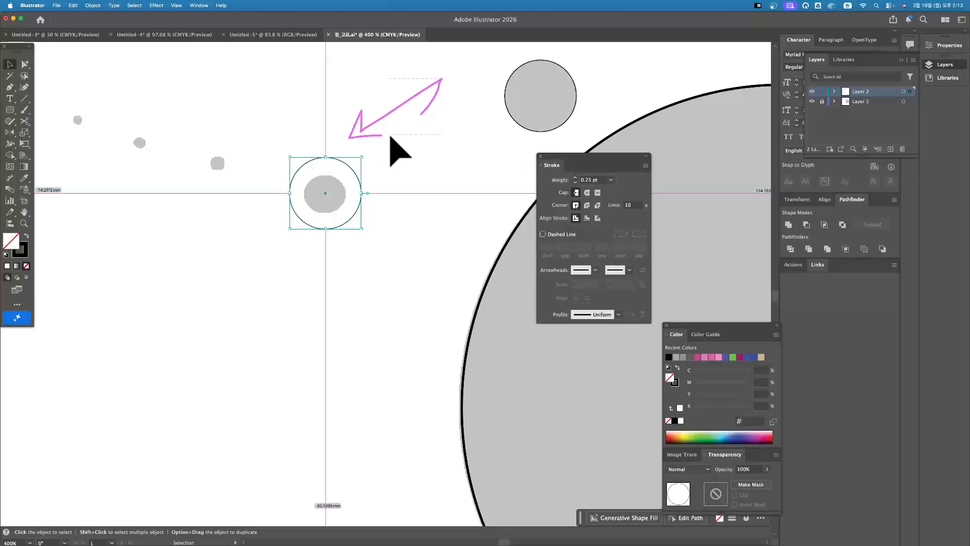
pyautogui.click(389, 135)
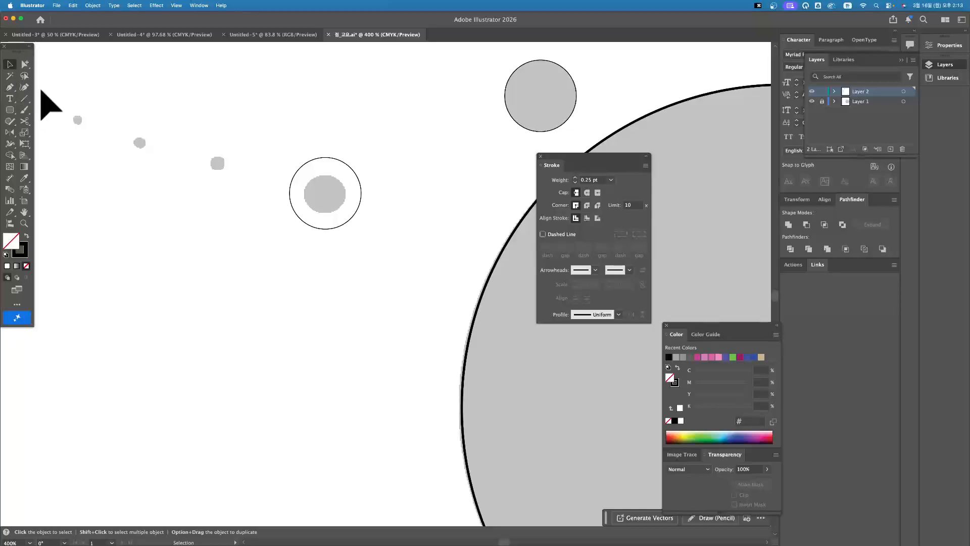
# Step: Shrink the copied outline proportionally from its center until it fits the edge of the first gray dot in the row
pyautogui.scroll(-1, 382, 192)
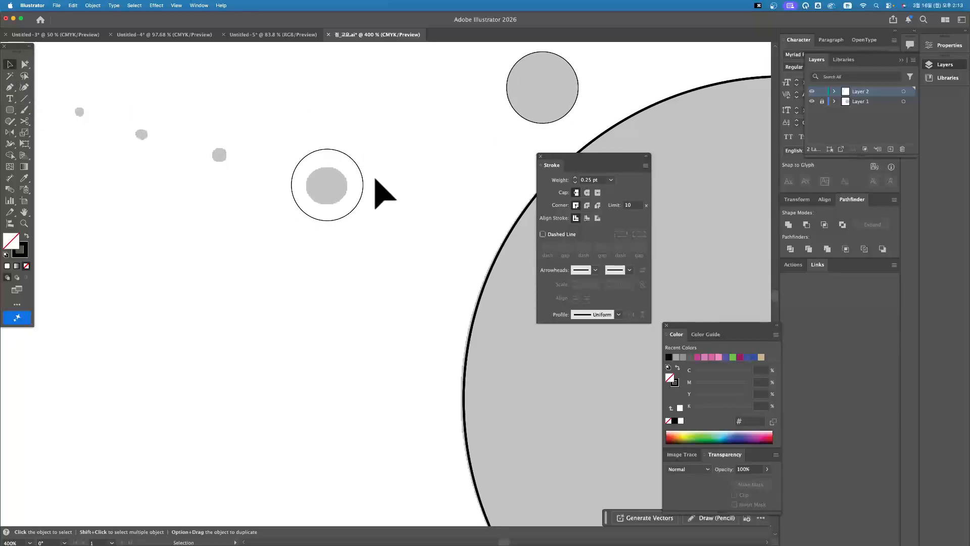
pyautogui.hscroll(-1, 357, 208)
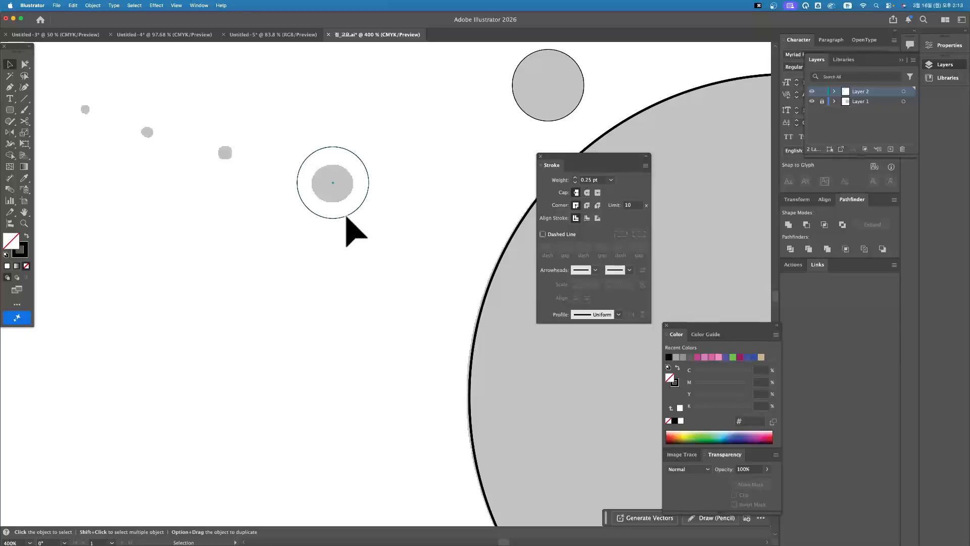
pyautogui.moveTo(347, 218); pyautogui.dragTo(346, 217)
pyautogui.press('super+space')
pyautogui.moveTo(329, 162); pyautogui.dragTo(436, 387)
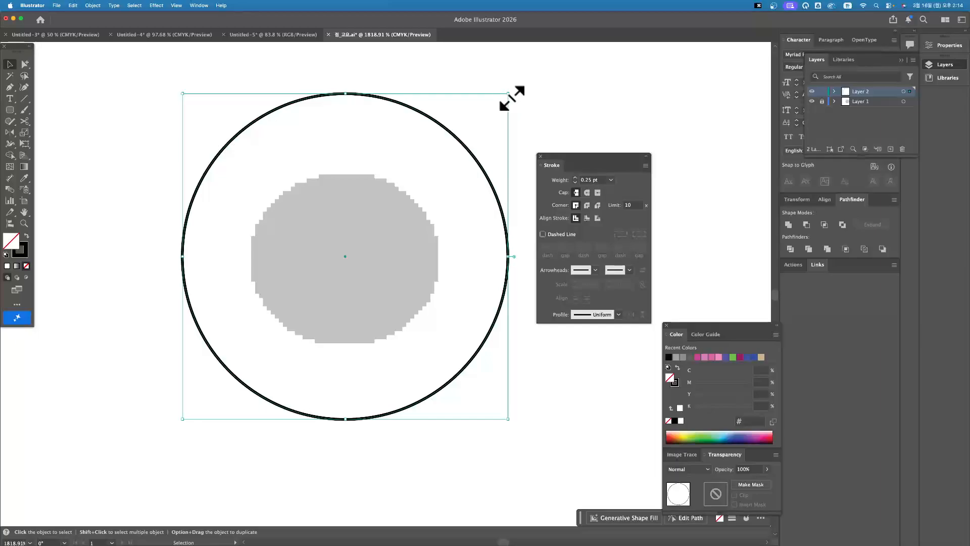
pyautogui.press('shift')
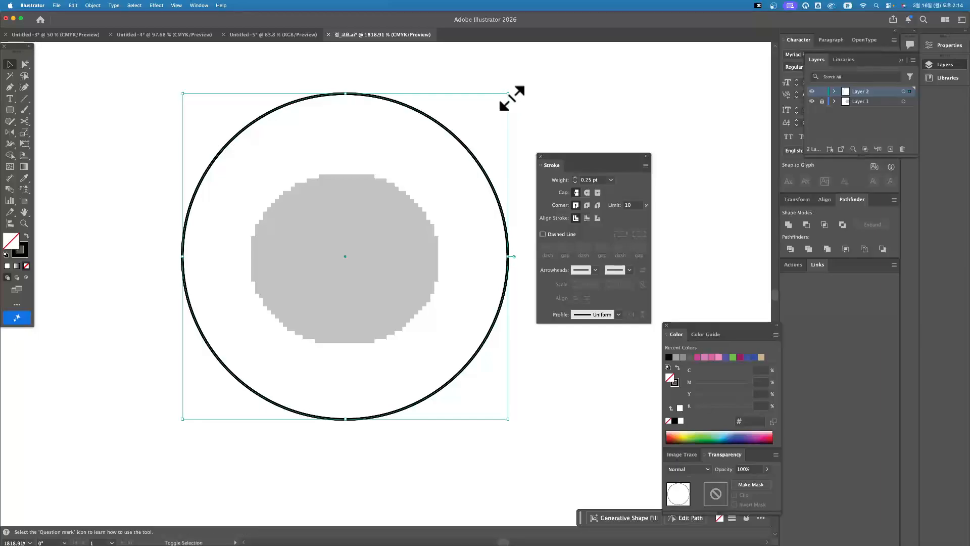
pyautogui.moveTo(512, 97); pyautogui.dragTo(406, 185)
pyautogui.scroll(-1, 456, 174)
pyautogui.click(456, 174)
# Step: Close the floating Stroke panel to clear the view around the row of small gray dots
pyautogui.keyDown('alt'); pyautogui.keyDown('super'); pyautogui.click(454, 229); pyautogui.keyUp('super'); pyautogui.keyUp('alt')
pyautogui.keyDown('alt'); pyautogui.keyDown('super'); pyautogui.click(455, 229); pyautogui.keyUp('super'); pyautogui.keyUp('alt')
pyautogui.keyDown('alt'); pyautogui.keyDown('super'); pyautogui.click(455, 230); pyautogui.keyUp('super'); pyautogui.keyUp('alt')
pyautogui.keyDown('alt'); pyautogui.keyDown('super'); pyautogui.click(454, 231); pyautogui.keyUp('super'); pyautogui.keyUp('alt')
pyautogui.keyDown('alt'); pyautogui.keyDown('super'); pyautogui.click(455, 231); pyautogui.keyUp('super'); pyautogui.keyUp('alt')
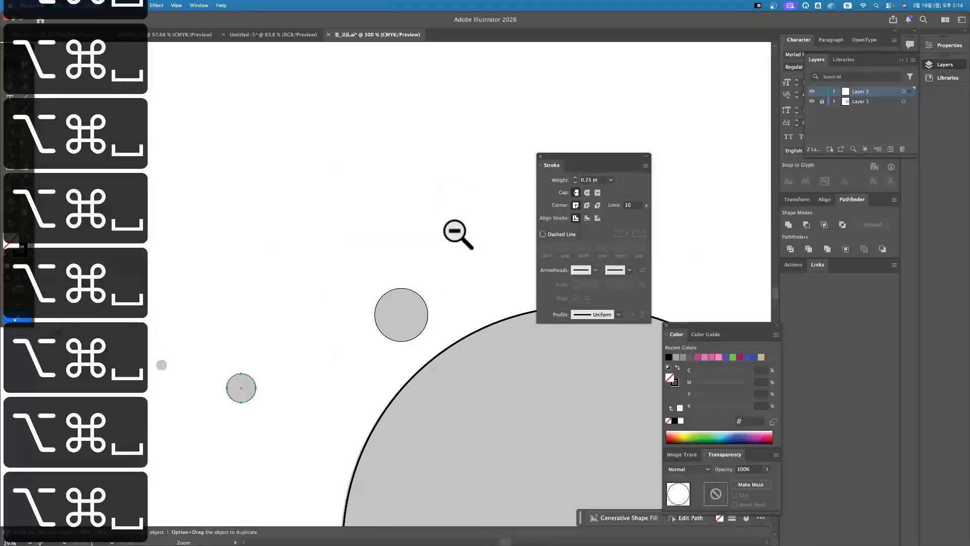
pyautogui.moveTo(310, 312); pyautogui.dragTo(433, 189)
pyautogui.moveTo(397, 228); pyautogui.dragTo(461, 213)
pyautogui.keyDown('alt'); pyautogui.keyDown('super'); pyautogui.click(457, 205); pyautogui.keyUp('super'); pyautogui.keyUp('alt')
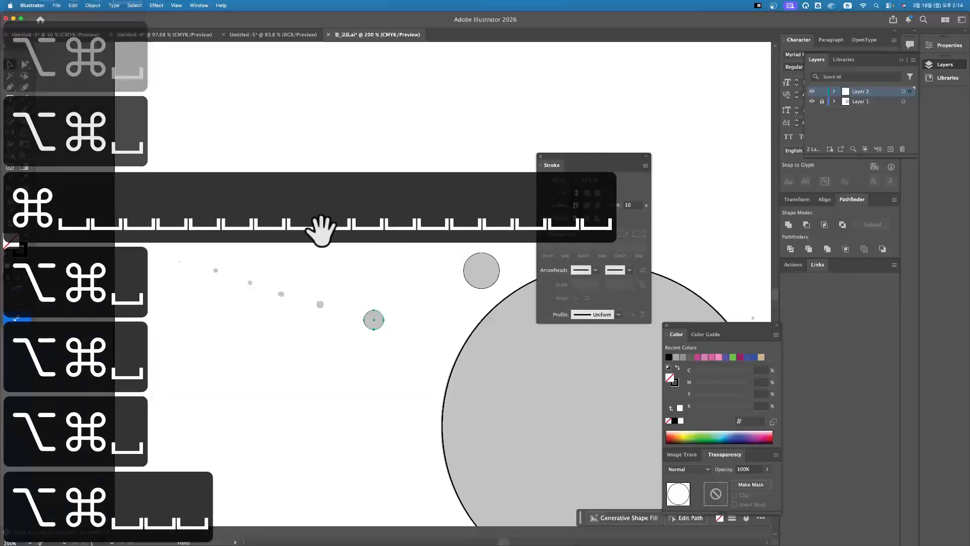
pyautogui.moveTo(321, 229); pyautogui.dragTo(381, 281)
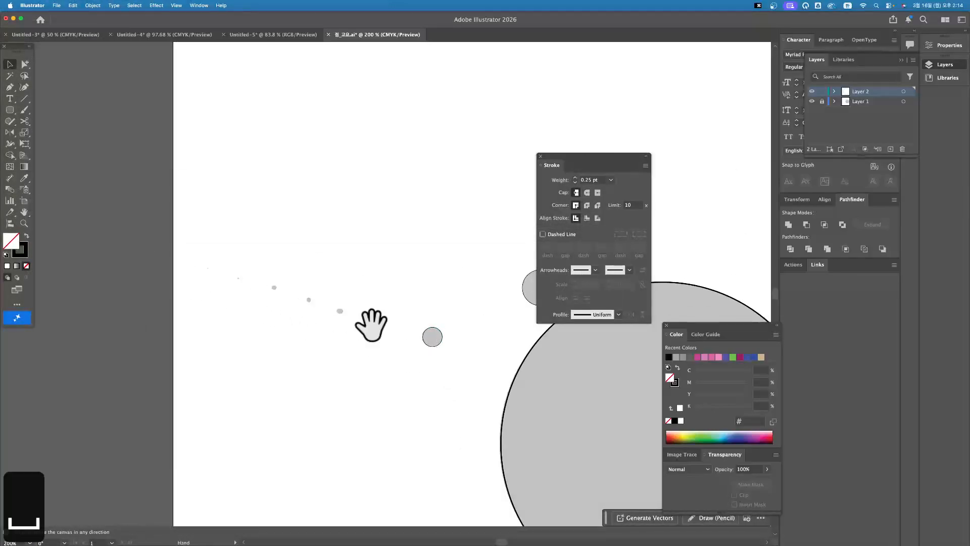
pyautogui.keyDown('super'); pyautogui.click(401, 328); pyautogui.keyUp('super')
pyautogui.keyDown('super'); pyautogui.click(401, 329); pyautogui.keyUp('super')
pyautogui.keyDown('super'); pyautogui.click(400, 329); pyautogui.keyUp('super')
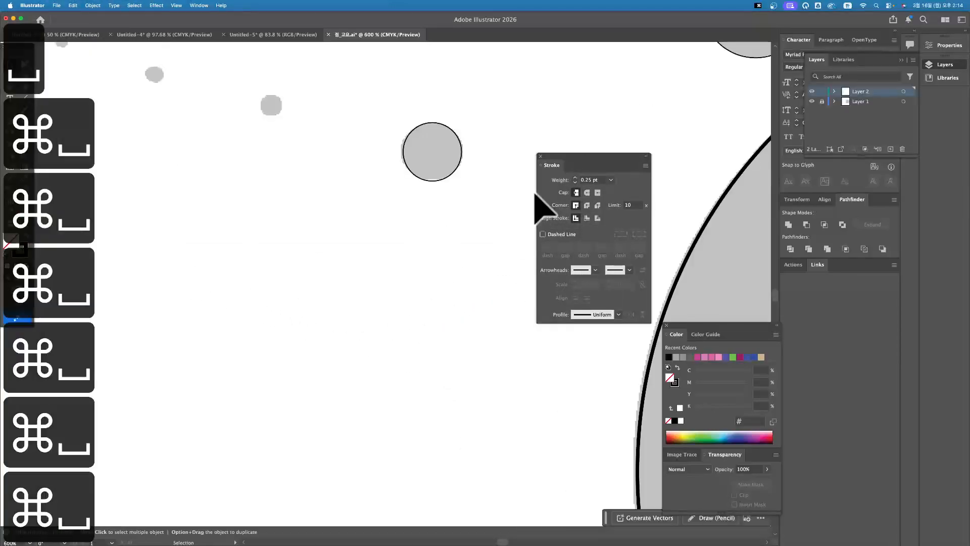
pyautogui.click(540, 155)
# Step: Duplicate the outline onto the second gray dot in the row and shrink it proportionally from its center to match
pyautogui.moveTo(310, 178); pyautogui.dragTo(473, 326)
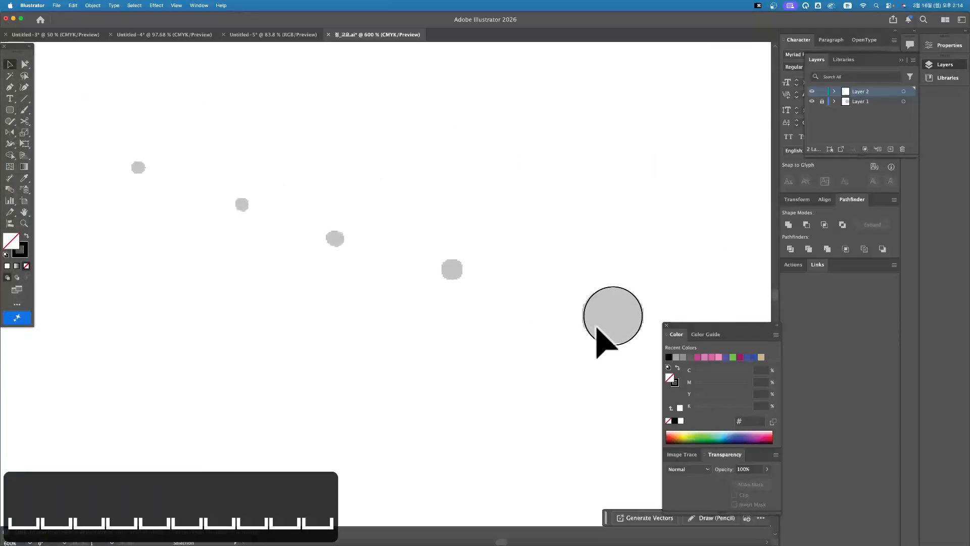
pyautogui.keyDown('alt'); pyautogui.moveTo(600, 342); pyautogui.dragTo(441, 297); pyautogui.keyUp('alt')
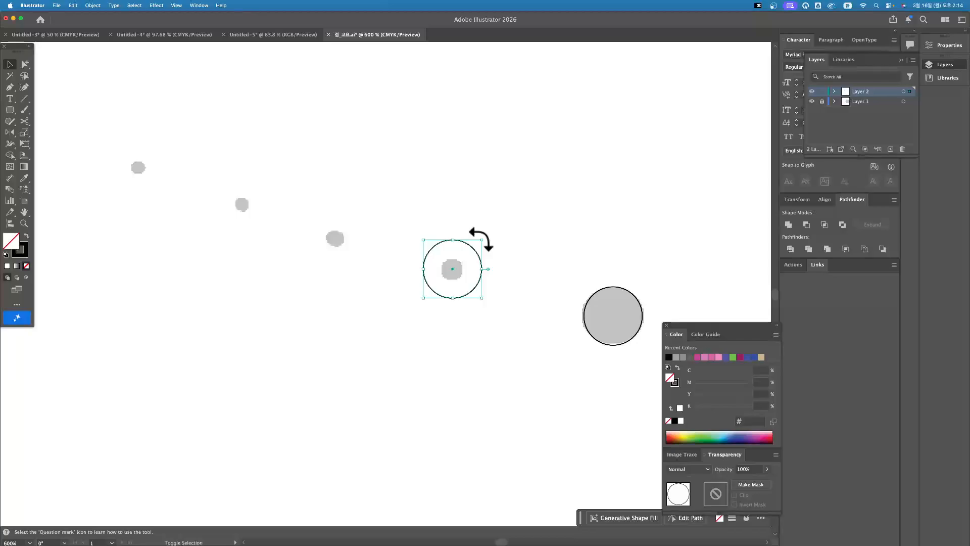
pyautogui.keyDown('alt'); pyautogui.keyDown('shift'); pyautogui.moveTo(488, 244); pyautogui.dragTo(477, 264); pyautogui.keyUp('shift'); pyautogui.keyUp('alt')
pyautogui.scroll(-1, 471, 260)
# Step: Fine-tune the position of the second dot's outline so it sits evenly around the gray shape
pyautogui.keyDown('super'); pyautogui.click(468, 264); pyautogui.keyUp('super')
pyautogui.keyDown('super'); pyautogui.click(466, 262); pyautogui.keyUp('super')
pyautogui.keyDown('super'); pyautogui.click(465, 260); pyautogui.keyUp('super')
pyautogui.keyDown('super'); pyautogui.click(464, 260); pyautogui.keyUp('super')
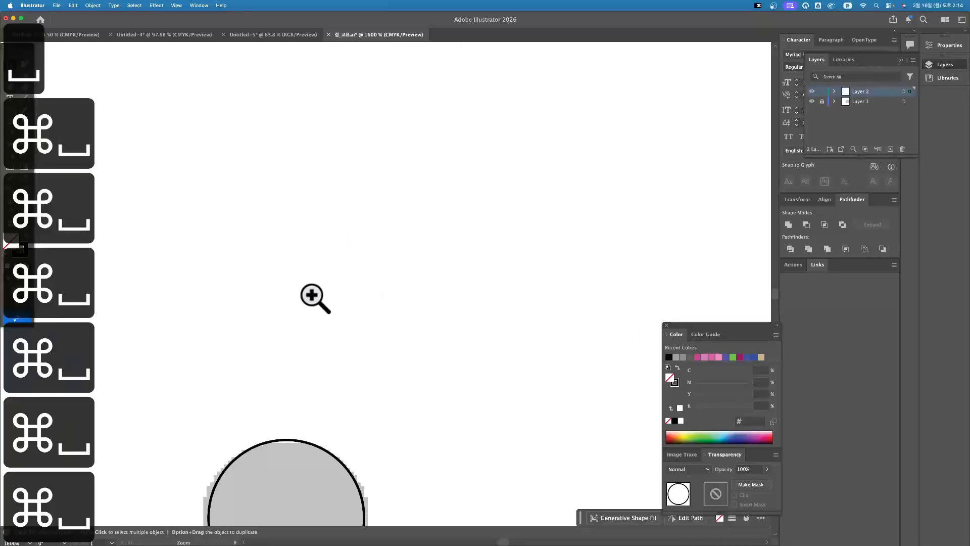
pyautogui.moveTo(211, 357); pyautogui.dragTo(763, 158)
pyautogui.moveTo(411, 239); pyautogui.dragTo(555, 251)
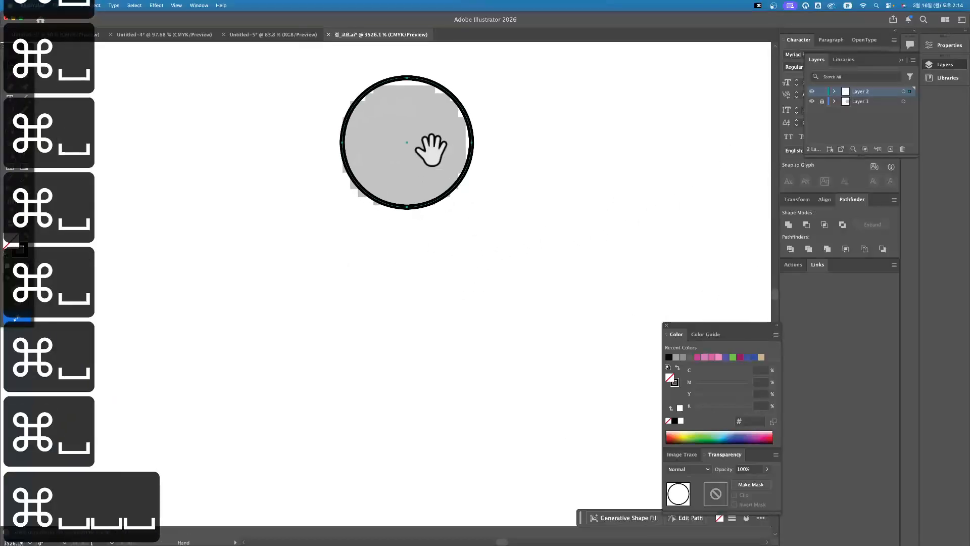
pyautogui.moveTo(431, 152); pyautogui.dragTo(475, 271)
pyautogui.click(511, 246)
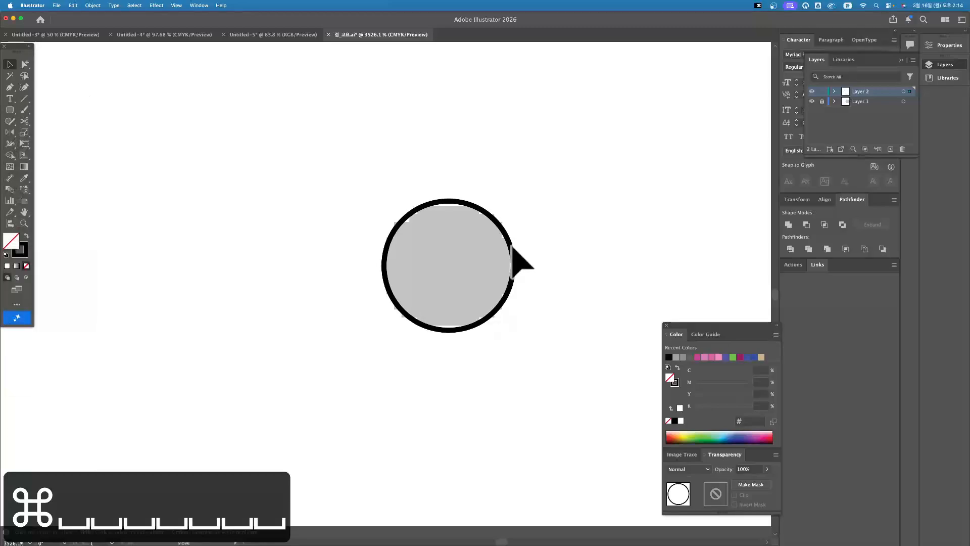
# Step: Duplicate the second dot's outline onto the third gray dot up and to the left, and shrink it to fit
pyautogui.press('super+space')
pyautogui.keyDown('alt'); pyautogui.keyDown('super'); pyautogui.click(420, 255); pyautogui.keyUp('super'); pyautogui.keyUp('alt')
pyautogui.keyDown('alt'); pyautogui.keyDown('super'); pyautogui.click(420, 255); pyautogui.keyUp('super'); pyautogui.keyUp('alt')
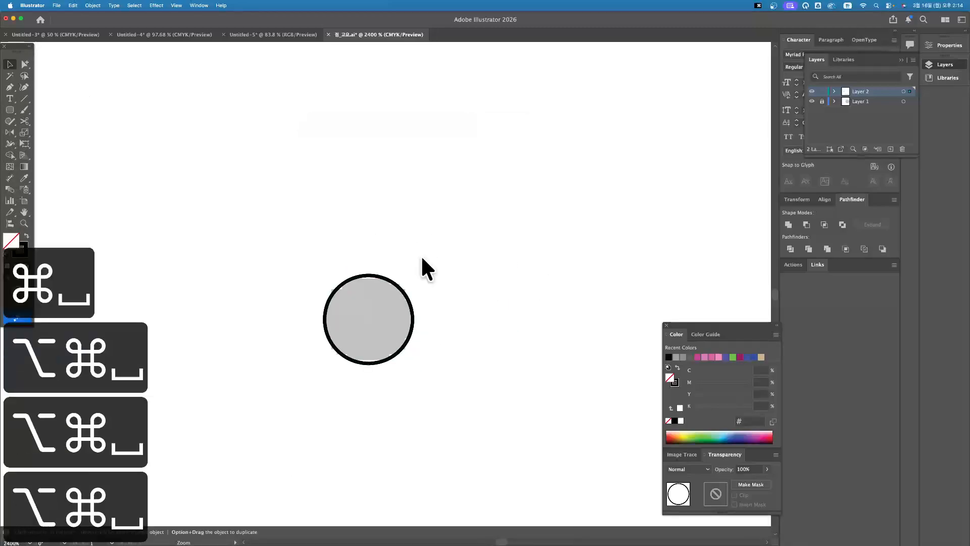
pyautogui.keyDown('alt'); pyautogui.keyDown('super'); pyautogui.click(389, 267); pyautogui.keyUp('super'); pyautogui.keyUp('alt')
pyautogui.moveTo(263, 276); pyautogui.dragTo(579, 230)
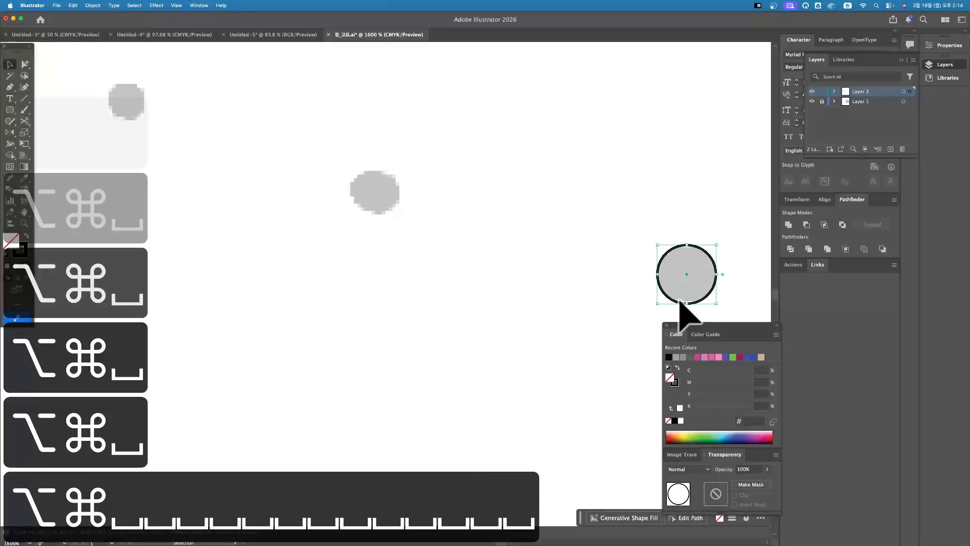
pyautogui.moveTo(673, 298); pyautogui.dragTo(363, 219)
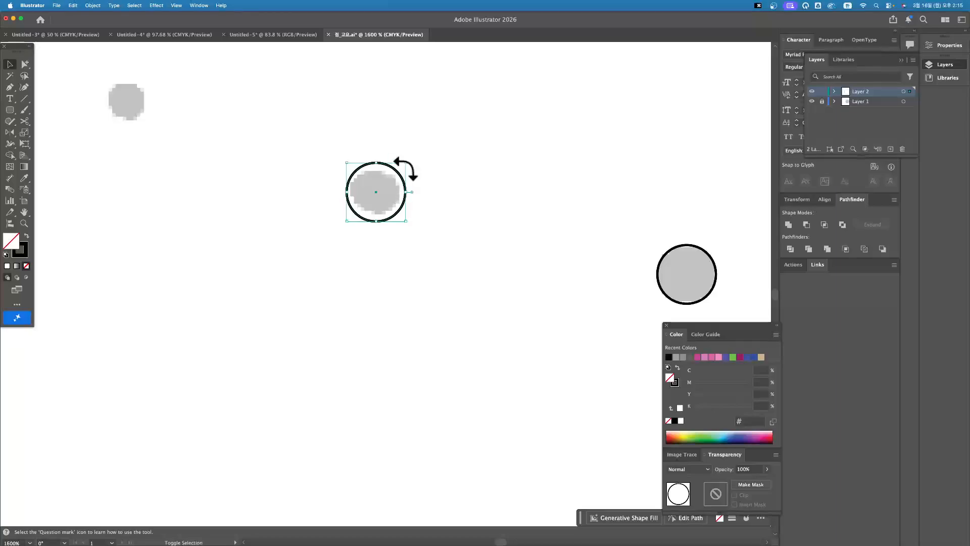
pyautogui.moveTo(410, 168); pyautogui.dragTo(404, 176)
pyautogui.click(308, 147)
# Step: Duplicate the third dot's outline onto the fourth gray dot in the row and scale it down from its center to fit
pyautogui.press('space')
pyautogui.moveTo(304, 163); pyautogui.dragTo(511, 309)
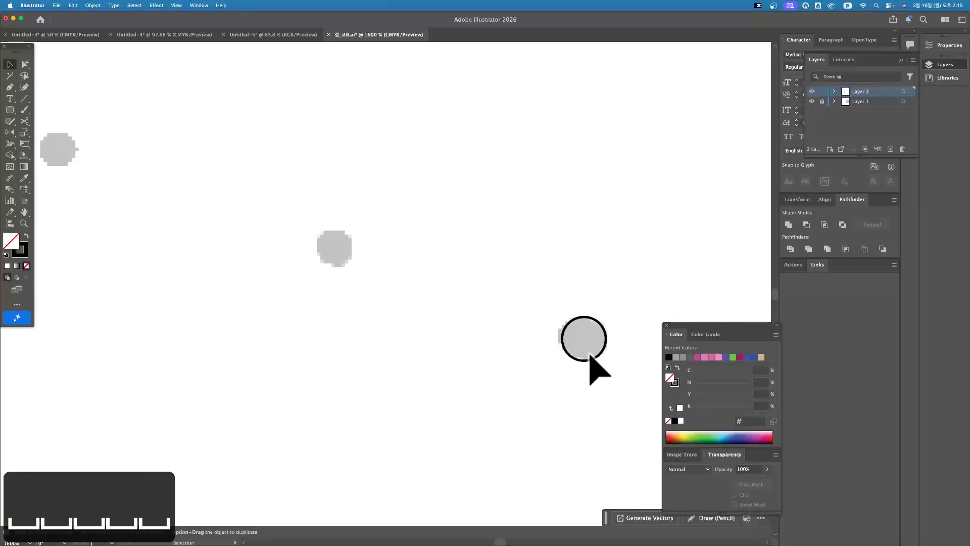
pyautogui.moveTo(589, 359); pyautogui.dragTo(534, 340)
pyautogui.moveTo(404, 293); pyautogui.dragTo(335, 269)
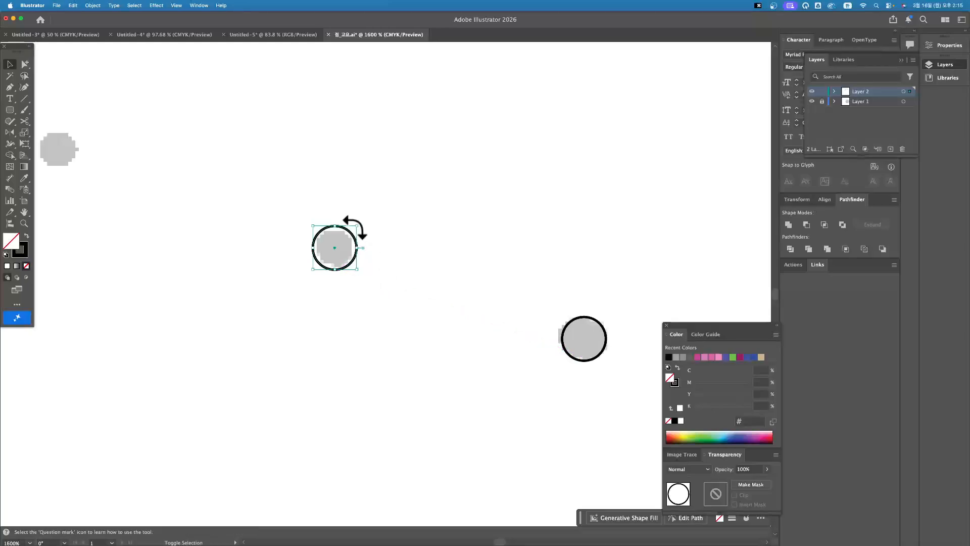
pyautogui.moveTo(358, 226); pyautogui.dragTo(352, 229)
pyautogui.click(251, 198)
# Step: Duplicate the fourth dot's outline at the same size over the fifth gray dot, up and to the left
pyautogui.press('space')
pyautogui.moveTo(210, 198); pyautogui.dragTo(457, 240)
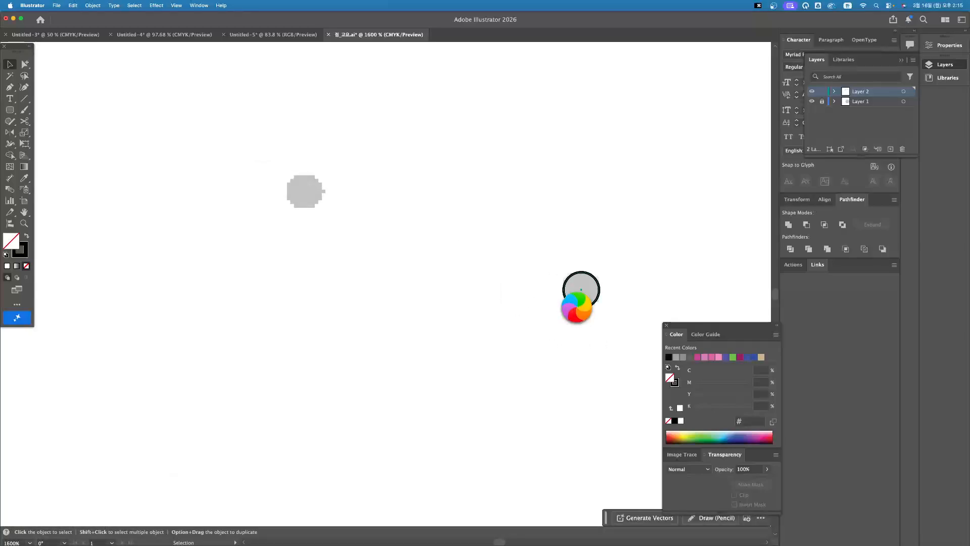
pyautogui.moveTo(577, 307); pyautogui.dragTo(303, 217)
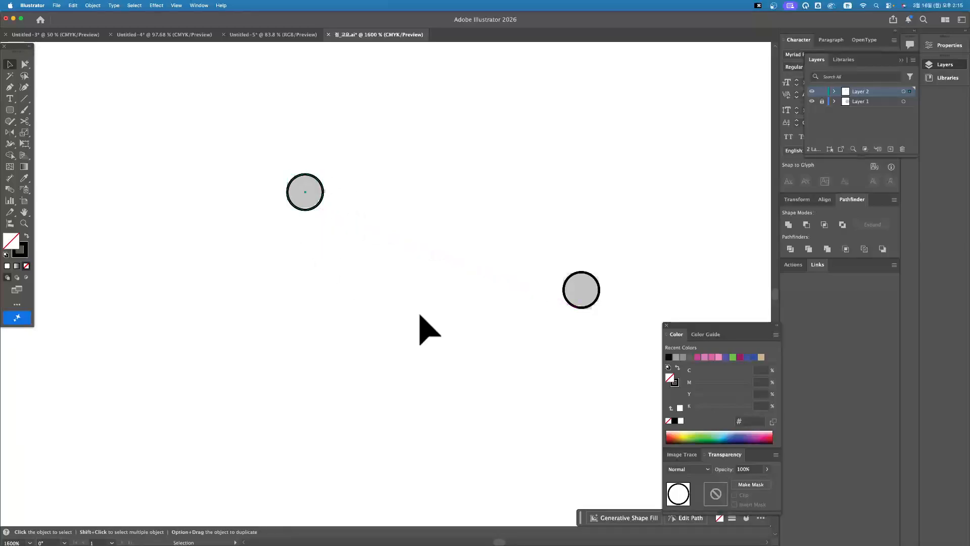
# Step: Duplicate the fifth dot's outline onto the tiny sixth gray dot and shrink it proportionally from its center to match
pyautogui.press('space')
pyautogui.moveTo(361, 233); pyautogui.dragTo(245, 237)
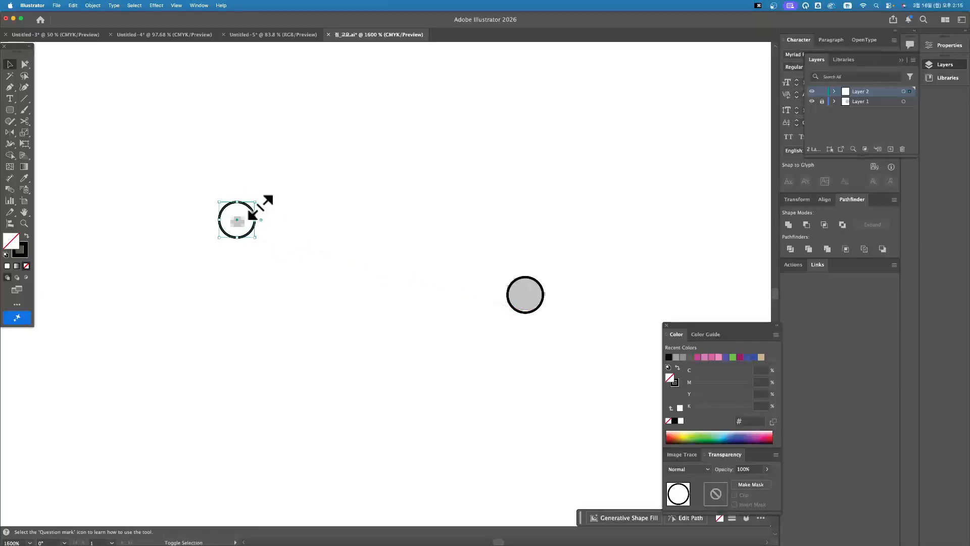
pyautogui.moveTo(261, 206); pyautogui.dragTo(256, 212)
pyautogui.click(330, 220)
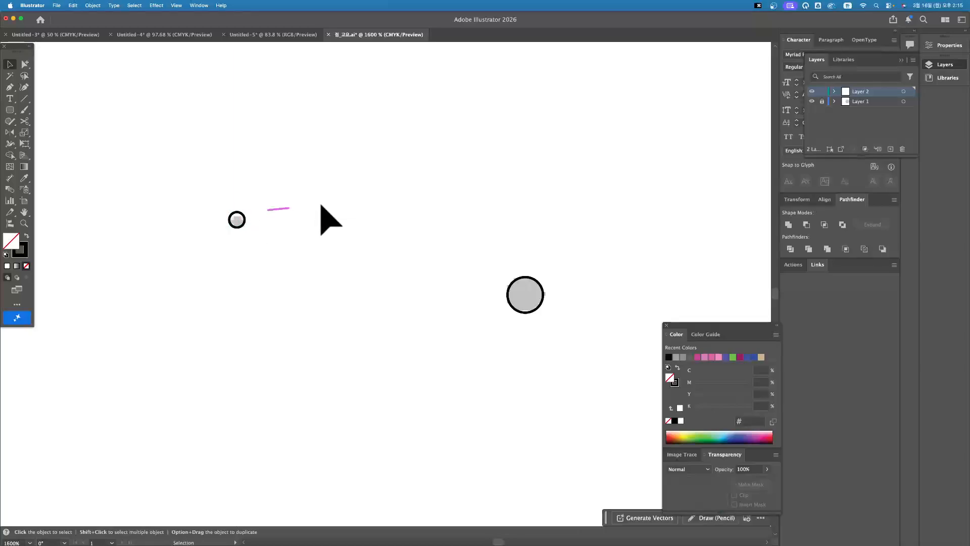
# Step: Duplicate the sixth dot's outline onto the seventh, tiniest gray dot at the row's end and shrink it to fit
pyautogui.keyDown('alt'); pyautogui.keyDown('super'); pyautogui.click(320, 213); pyautogui.keyUp('super'); pyautogui.keyUp('alt')
pyautogui.keyDown('alt'); pyautogui.keyDown('super'); pyautogui.click(325, 216); pyautogui.keyUp('super'); pyautogui.keyUp('alt')
pyautogui.keyDown('alt'); pyautogui.keyDown('super'); pyautogui.click(327, 216); pyautogui.keyUp('super'); pyautogui.keyUp('alt')
pyautogui.moveTo(450, 380); pyautogui.dragTo(284, 225)
pyautogui.keyDown('super'); pyautogui.click(290, 223); pyautogui.keyUp('super')
pyautogui.keyDown('super'); pyautogui.click(290, 223); pyautogui.keyUp('super')
pyautogui.keyDown('super'); pyautogui.click(290, 222); pyautogui.keyUp('super')
pyautogui.moveTo(600, 381); pyautogui.dragTo(321, 193)
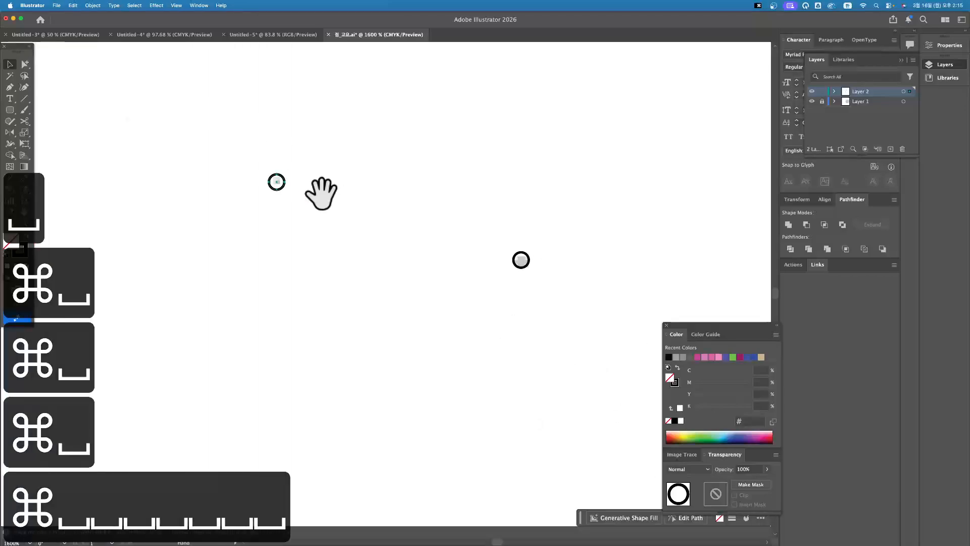
pyautogui.keyDown('super'); pyautogui.click(308, 194); pyautogui.keyUp('super')
pyautogui.moveTo(311, 253); pyautogui.dragTo(289, 195)
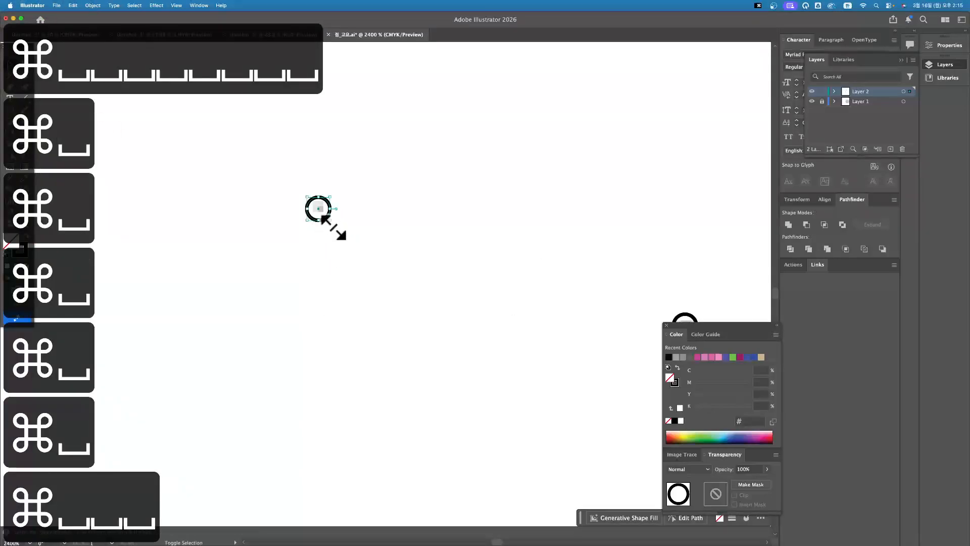
pyautogui.moveTo(333, 227); pyautogui.dragTo(327, 221)
# Step: Check the row of outlines against the gray dots and slightly adjust the fifth dot's outline to fit its template
pyautogui.keyDown('alt'); pyautogui.keyDown('super'); pyautogui.click(369, 241); pyautogui.keyUp('super'); pyautogui.keyUp('alt')
pyautogui.keyDown('alt'); pyautogui.keyDown('super'); pyautogui.click(370, 241); pyautogui.keyUp('super'); pyautogui.keyUp('alt')
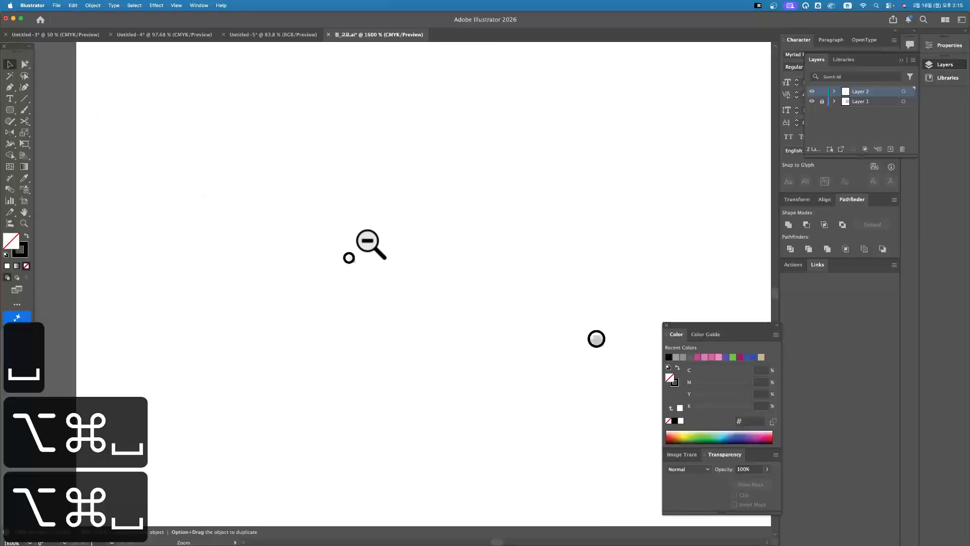
pyautogui.keyDown('alt'); pyautogui.keyDown('super'); pyautogui.click(369, 241); pyautogui.keyUp('super'); pyautogui.keyUp('alt')
pyautogui.keyDown('alt'); pyautogui.keyDown('super'); pyautogui.click(369, 241); pyautogui.keyUp('super'); pyautogui.keyUp('alt')
pyautogui.keyDown('alt'); pyautogui.keyDown('super'); pyautogui.click(420, 264); pyautogui.keyUp('super'); pyautogui.keyUp('alt')
pyautogui.keyDown('alt'); pyautogui.keyDown('super'); pyautogui.click(437, 271); pyautogui.keyUp('super'); pyautogui.keyUp('alt')
pyautogui.keyDown('alt'); pyautogui.keyDown('super'); pyautogui.click(438, 271); pyautogui.keyUp('super'); pyautogui.keyUp('alt')
pyautogui.keyDown('alt'); pyautogui.keyDown('super'); pyautogui.click(435, 244); pyautogui.keyUp('super'); pyautogui.keyUp('alt')
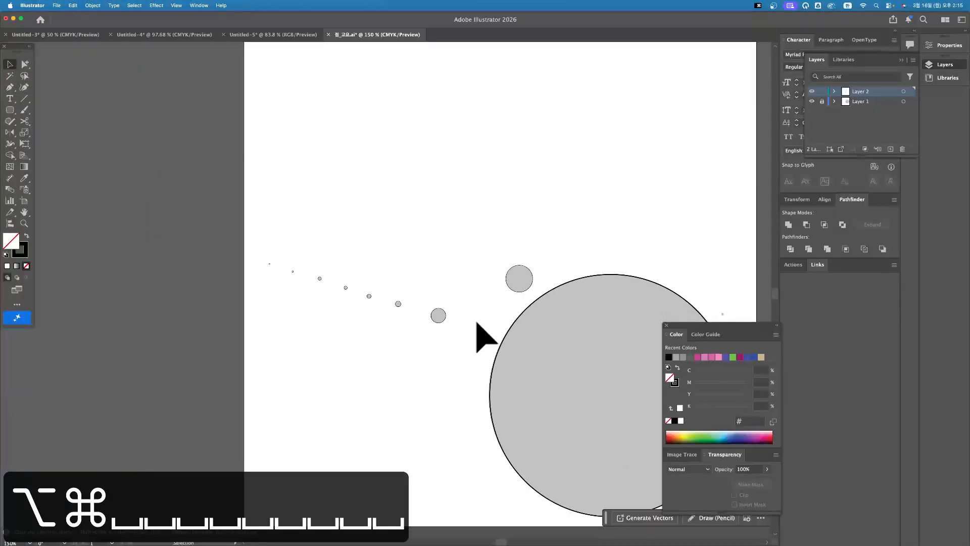
pyautogui.keyDown('super'); pyautogui.click(363, 335); pyautogui.keyUp('super')
pyautogui.keyDown('super'); pyautogui.click(363, 334); pyautogui.keyUp('super')
pyautogui.moveTo(454, 342); pyautogui.dragTo(439, 416)
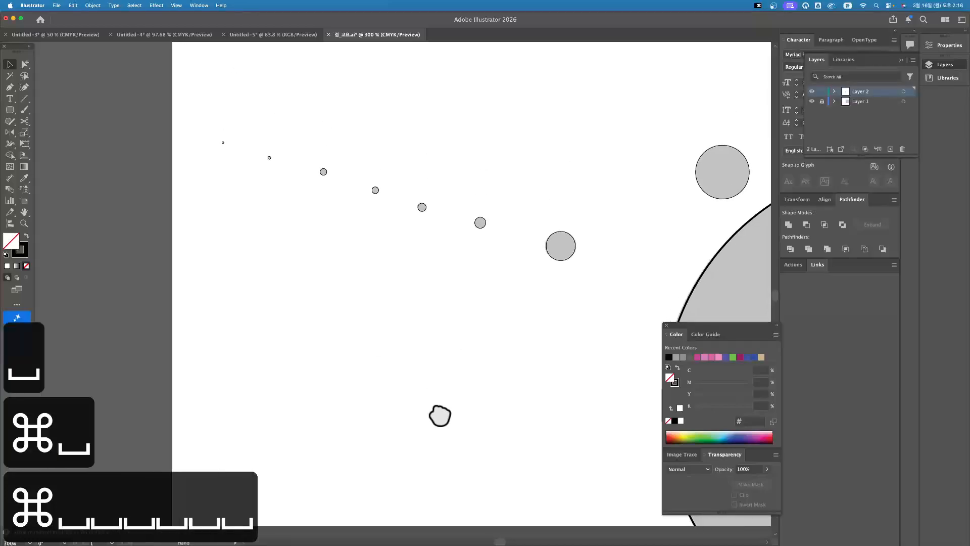
pyautogui.moveTo(383, 273); pyautogui.dragTo(372, 340)
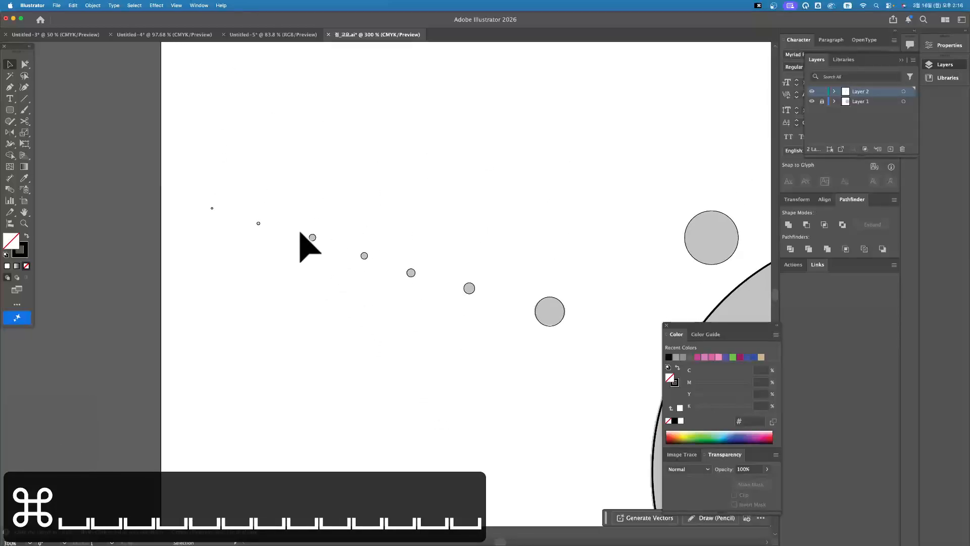
pyautogui.keyDown('super'); pyautogui.click(319, 258); pyautogui.keyUp('super')
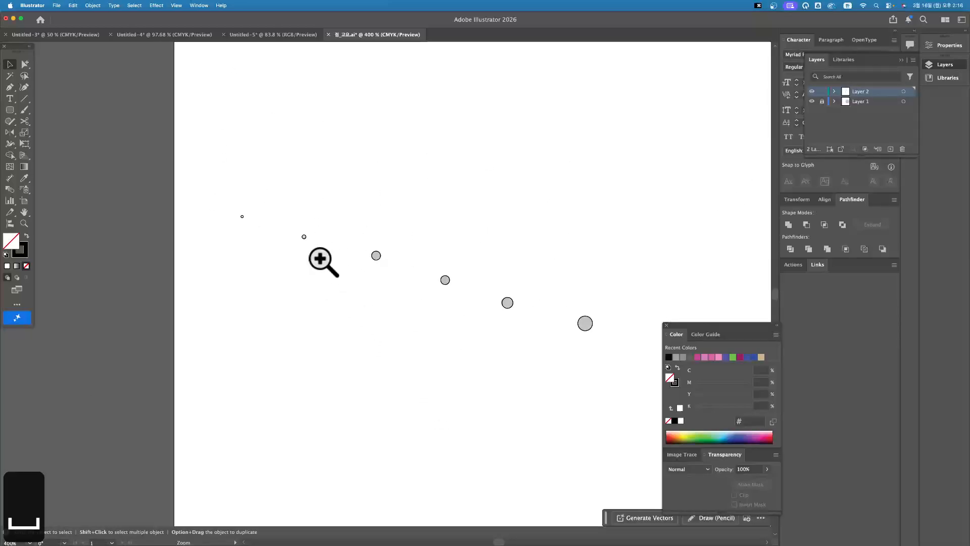
pyautogui.keyDown('super'); pyautogui.click(433, 318); pyautogui.keyUp('super')
pyautogui.click(303, 196)
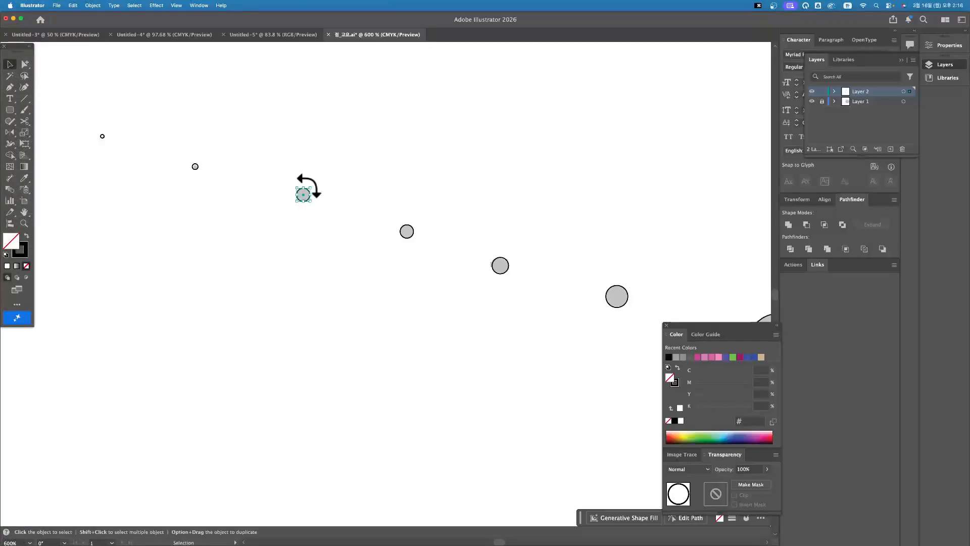
pyautogui.keyDown('super'); pyautogui.click(308, 195); pyautogui.keyUp('super')
pyautogui.moveTo(264, 161); pyautogui.dragTo(300, 159)
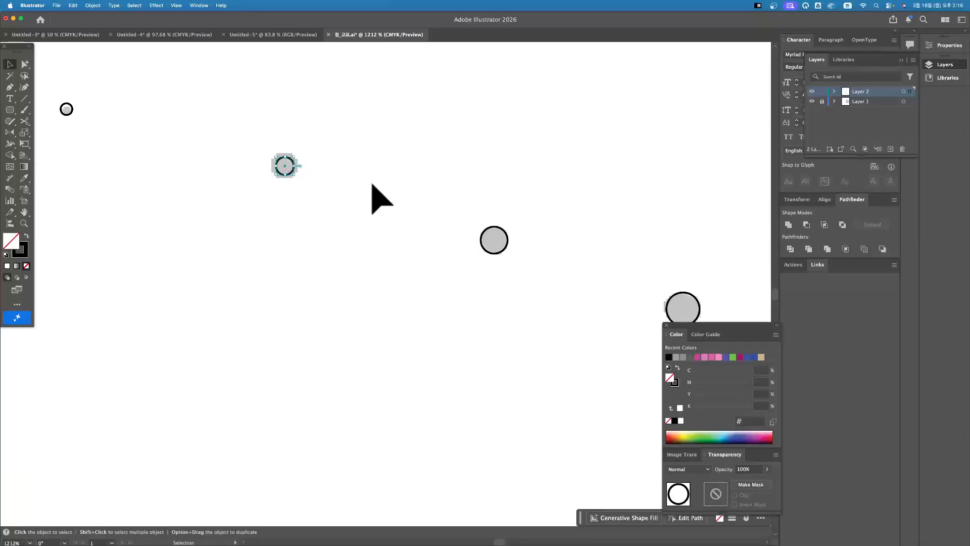
pyautogui.click(434, 230)
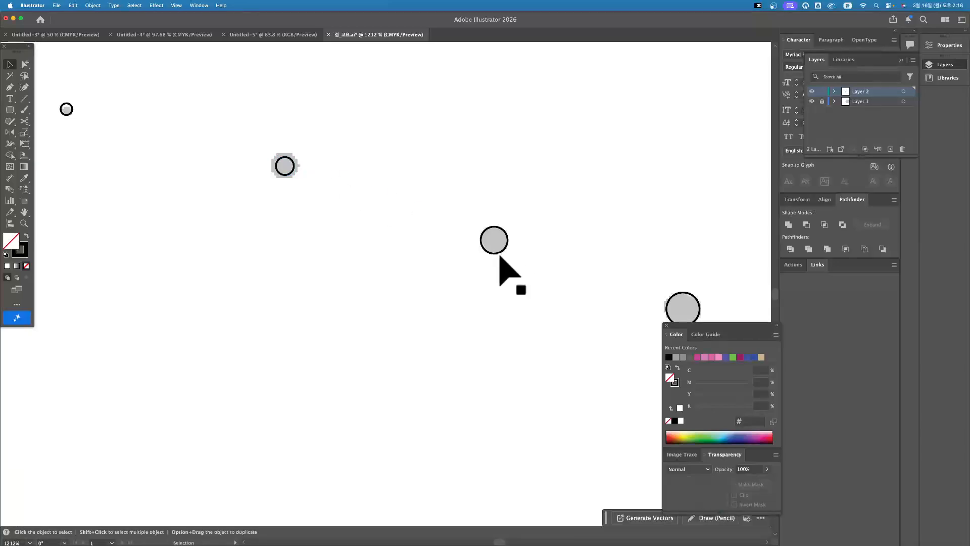
pyautogui.click(289, 176)
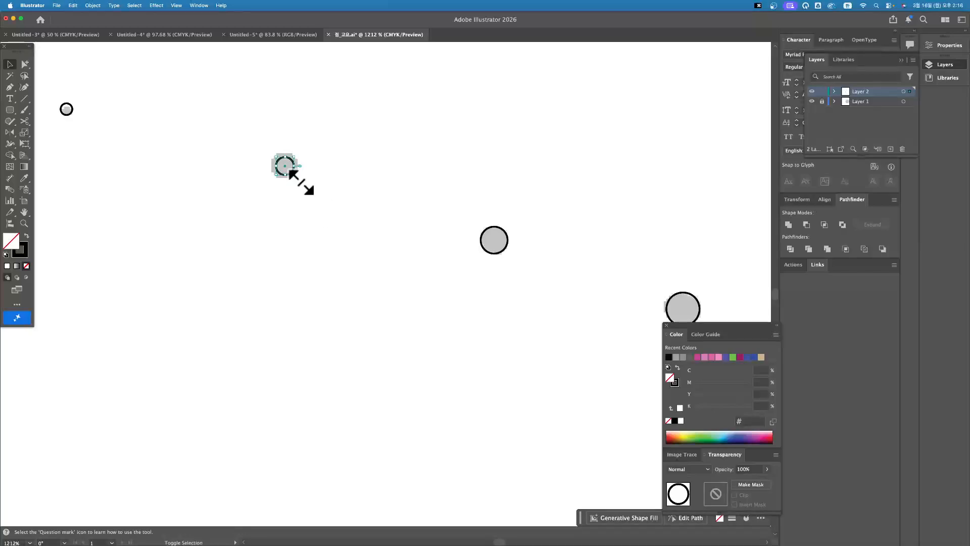
pyautogui.moveTo(298, 179); pyautogui.dragTo(298, 180)
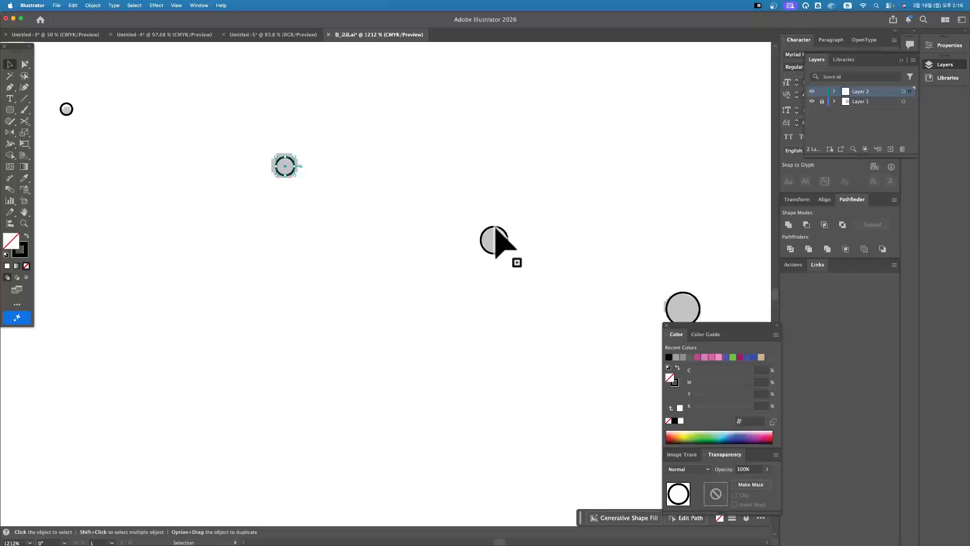
# Step: Draw a small circle with the Ellipse tool over the lone gray dot up and to the right of the large circle and center it
pyautogui.keyDown('alt'); pyautogui.keyDown('super'); pyautogui.click(331, 238); pyautogui.keyUp('super'); pyautogui.keyUp('alt')
pyautogui.keyDown('alt'); pyautogui.keyDown('super'); pyautogui.click(330, 238); pyautogui.keyUp('super'); pyautogui.keyUp('alt')
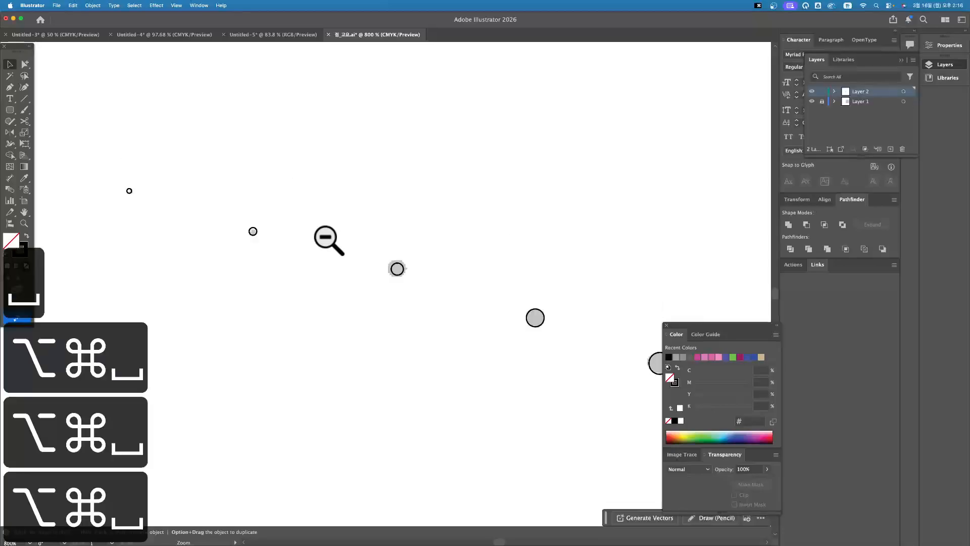
pyautogui.keyDown('alt'); pyautogui.keyDown('super'); pyautogui.click(328, 238); pyautogui.keyUp('super'); pyautogui.keyUp('alt')
pyautogui.keyDown('alt'); pyautogui.keyDown('super'); pyautogui.click(328, 238); pyautogui.keyUp('super'); pyautogui.keyUp('alt')
pyautogui.keyDown('alt'); pyautogui.keyDown('super'); pyautogui.click(327, 238); pyautogui.keyUp('super'); pyautogui.keyUp('alt')
pyautogui.moveTo(498, 320); pyautogui.dragTo(210, 132)
pyautogui.moveTo(363, 219); pyautogui.dragTo(303, 184)
pyautogui.keyDown('alt'); pyautogui.keyDown('super'); pyautogui.click(545, 199); pyautogui.keyUp('super'); pyautogui.keyUp('alt')
pyautogui.keyDown('alt'); pyautogui.keyDown('super'); pyautogui.click(545, 199); pyautogui.keyUp('super'); pyautogui.keyUp('alt')
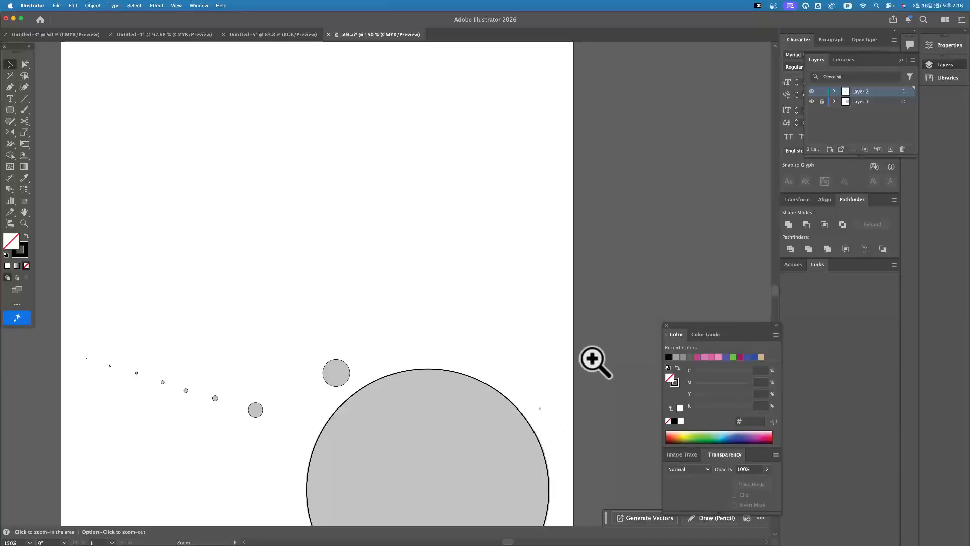
pyautogui.moveTo(526, 426); pyautogui.dragTo(797, 162)
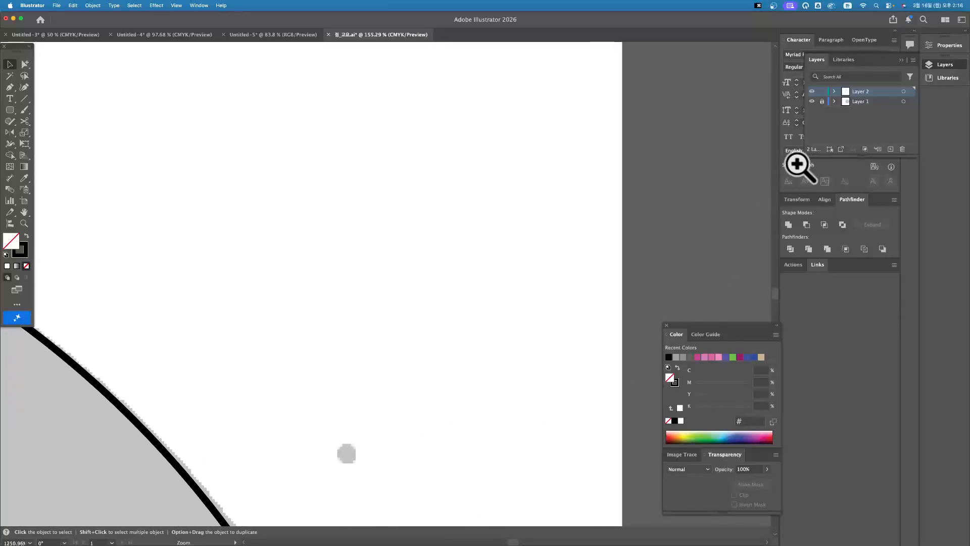
pyautogui.moveTo(318, 504); pyautogui.dragTo(307, 269)
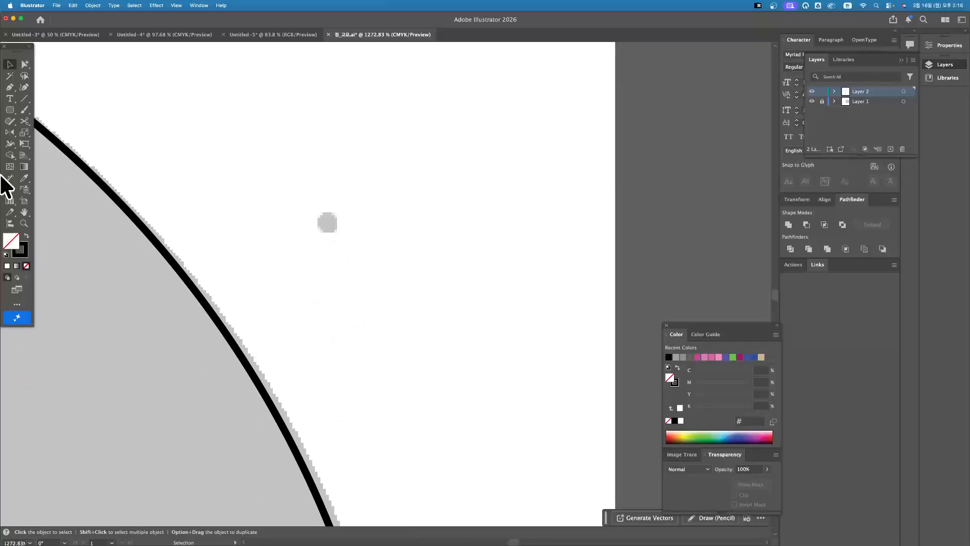
pyautogui.click(10, 113)
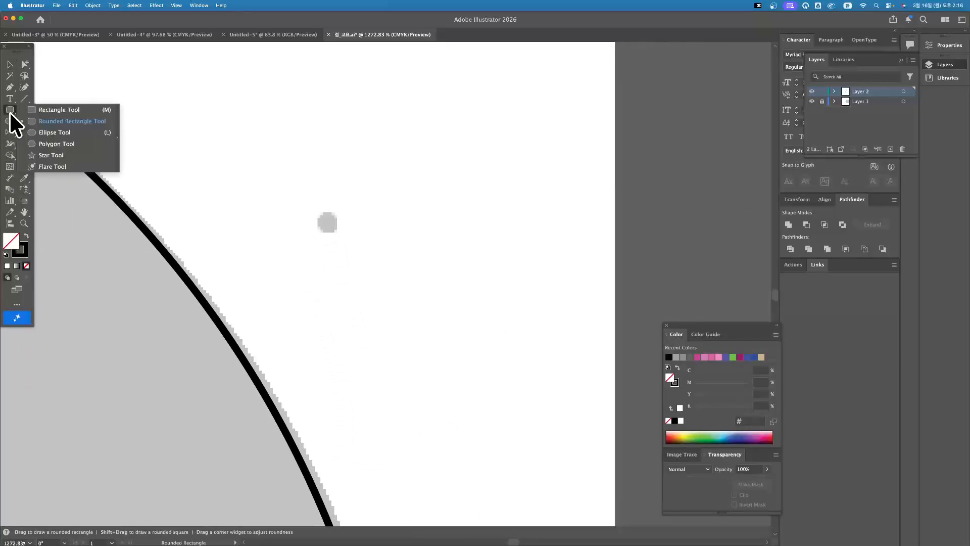
pyautogui.click(54, 132)
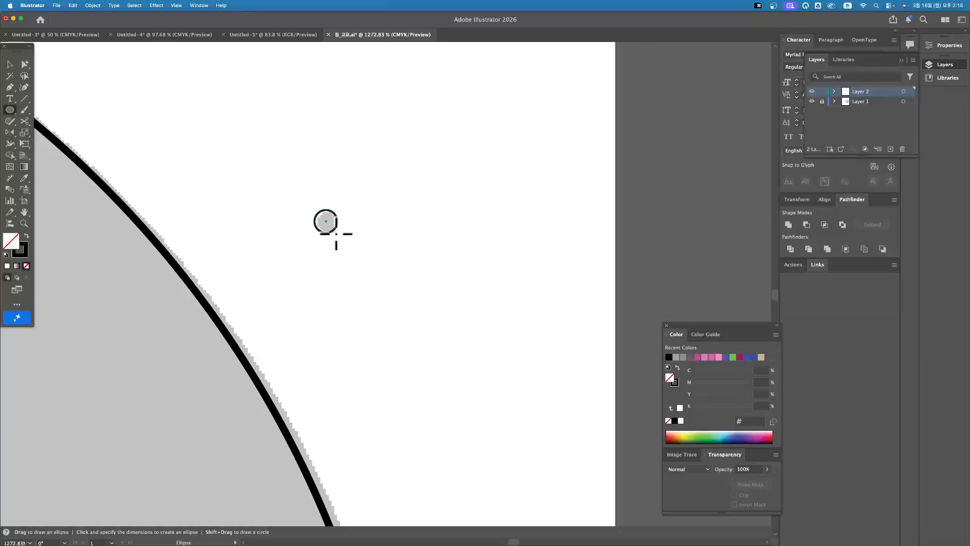
pyautogui.moveTo(335, 233); pyautogui.dragTo(336, 234)
pyautogui.click(10, 64)
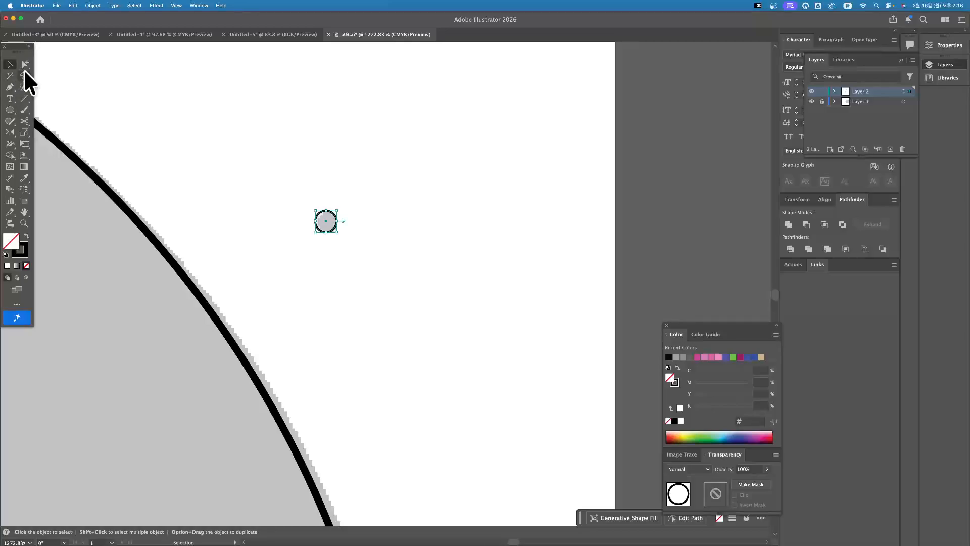
pyautogui.moveTo(331, 233); pyautogui.dragTo(334, 234)
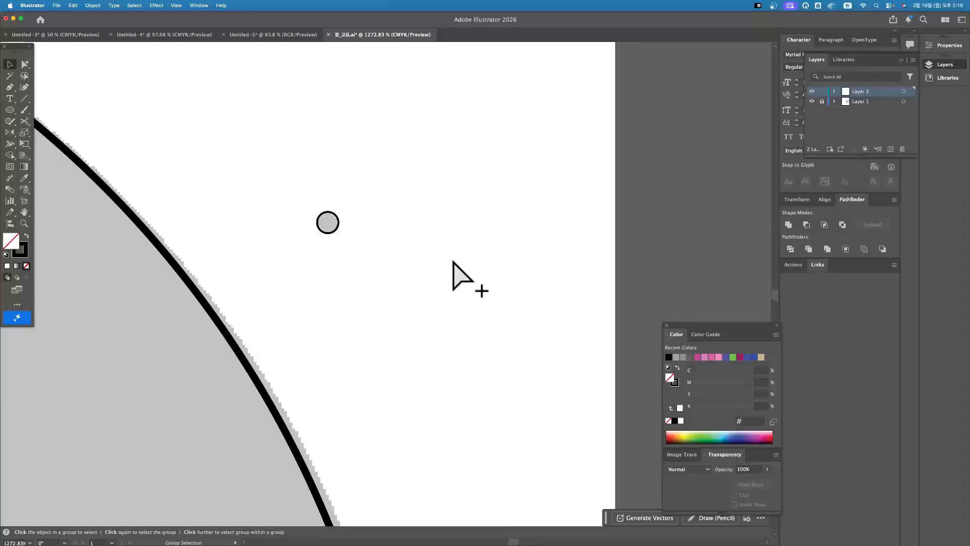
# Step: Check the large circle's outline against its gray template
pyautogui.moveTo(336, 343); pyautogui.dragTo(429, 227)
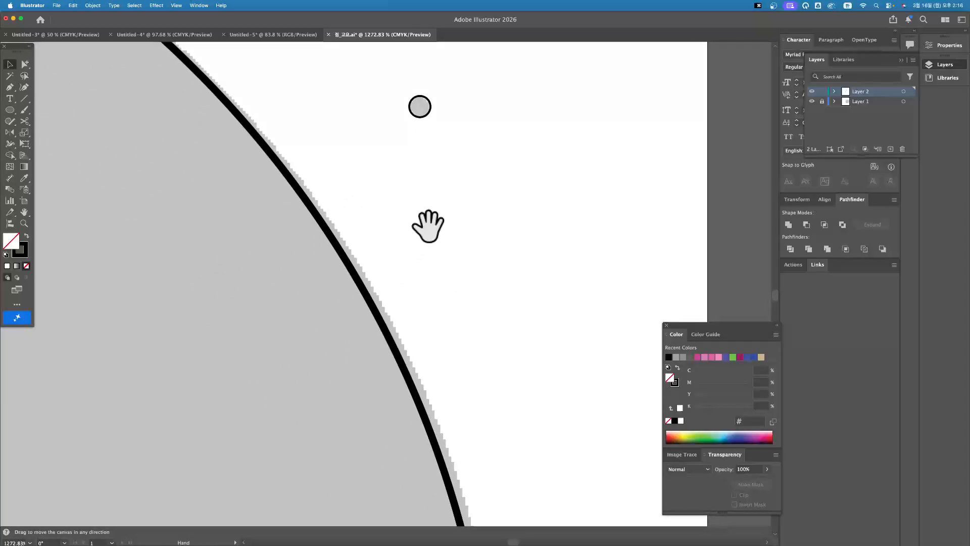
pyautogui.click(385, 329)
pyautogui.keyDown('alt'); pyautogui.keyDown('super'); pyautogui.click(407, 337); pyautogui.keyUp('super'); pyautogui.keyUp('alt')
pyautogui.keyDown('alt'); pyautogui.keyDown('super'); pyautogui.click(407, 337); pyautogui.keyUp('super'); pyautogui.keyUp('alt')
pyautogui.keyDown('alt'); pyautogui.keyDown('super'); pyautogui.click(407, 337); pyautogui.keyUp('super'); pyautogui.keyUp('alt')
pyautogui.keyDown('alt'); pyautogui.keyDown('super'); pyautogui.click(407, 337); pyautogui.keyUp('super'); pyautogui.keyUp('alt')
pyautogui.keyDown('alt'); pyautogui.keyDown('super'); pyautogui.click(407, 337); pyautogui.keyUp('super'); pyautogui.keyUp('alt')
pyautogui.keyDown('alt'); pyautogui.keyDown('super'); pyautogui.click(407, 337); pyautogui.keyUp('super'); pyautogui.keyUp('alt')
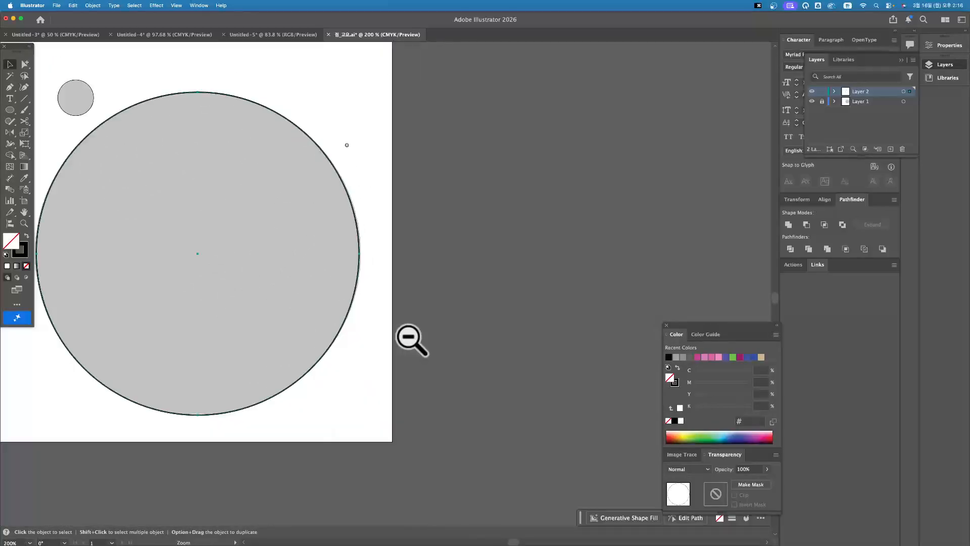
pyautogui.moveTo(376, 275); pyautogui.dragTo(482, 292)
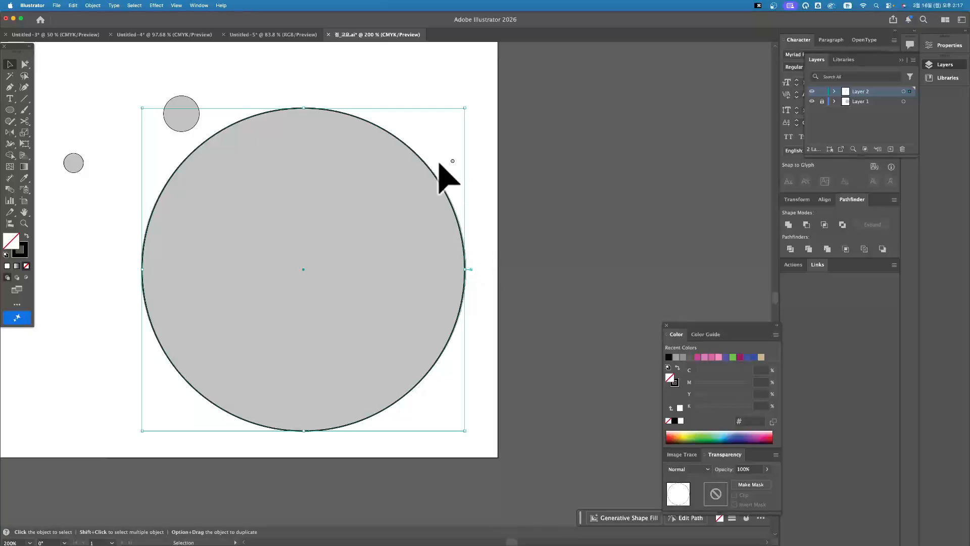
pyautogui.click(482, 268)
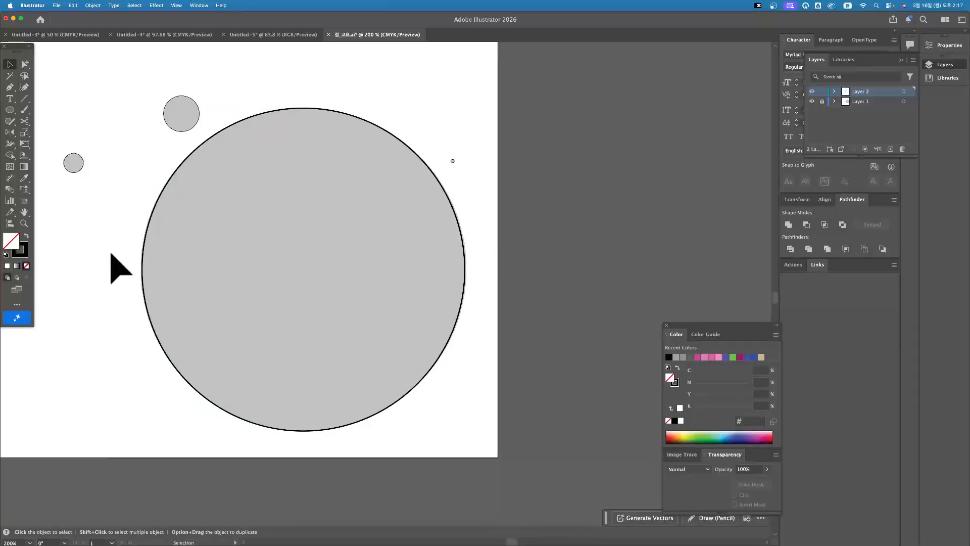
# Step: Hide Layer 1 with the gray template circles so only the traced outlines show on the artboard
pyautogui.press('super+space')
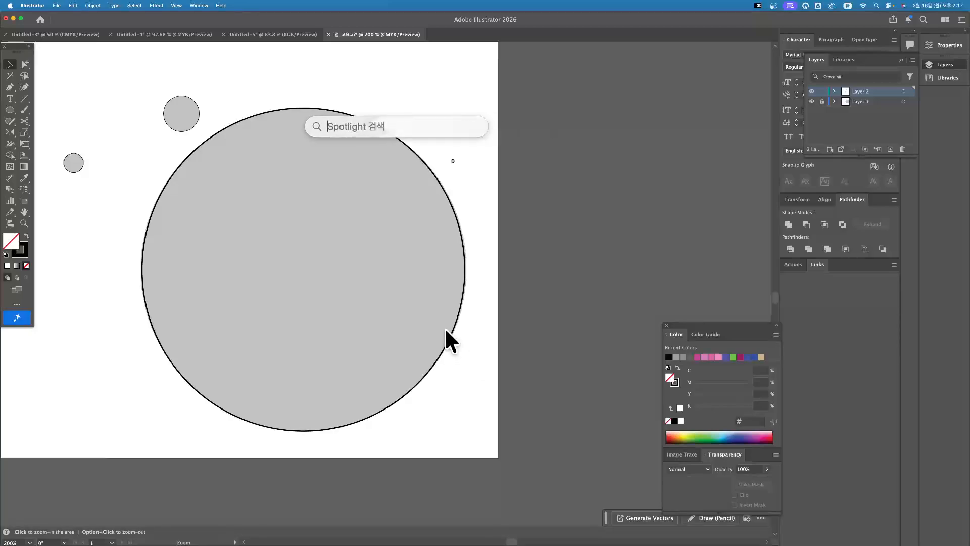
pyautogui.press('Escape')
pyautogui.press('super+minus')
pyautogui.press('super+minus')
pyautogui.press('super+minus')
pyautogui.moveTo(503, 387); pyautogui.dragTo(417, 322)
pyautogui.moveTo(257, 322); pyautogui.dragTo(420, 433)
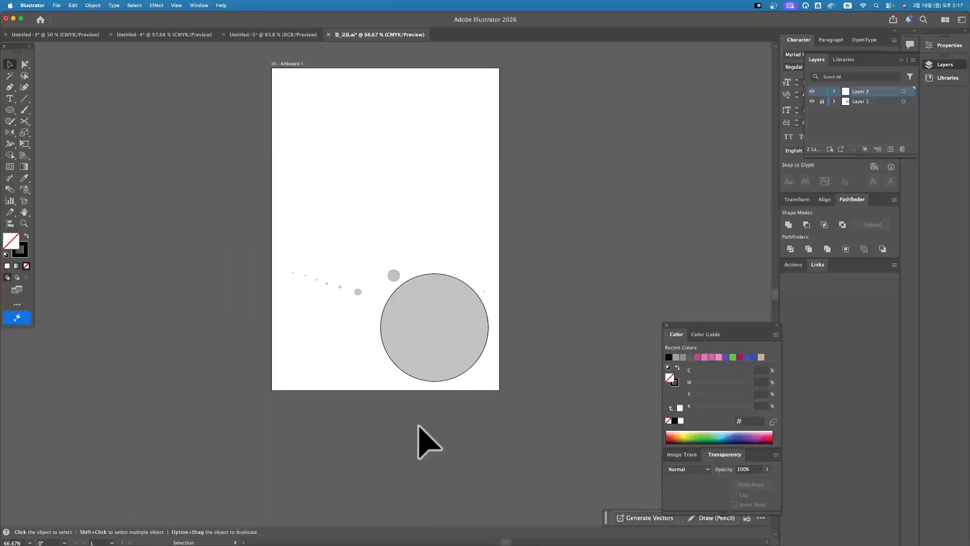
pyautogui.keyDown('super'); pyautogui.click(812, 102); pyautogui.keyUp('super')
# Step: Select all the traced circles and swap their fill and stroke, giving them a solid black fill and no stroke
pyautogui.press('space')
pyautogui.moveTo(458, 306); pyautogui.dragTo(465, 281)
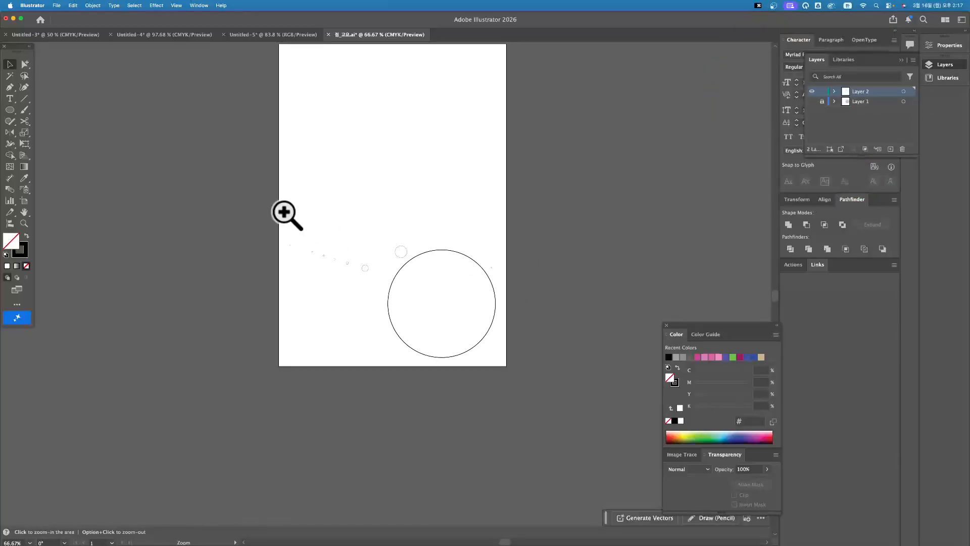
pyautogui.moveTo(281, 189)
pyautogui.mouseDown()
pyautogui.moveTo(470, 286)
pyautogui.moveTo(579, 395)
pyautogui.mouseUp()
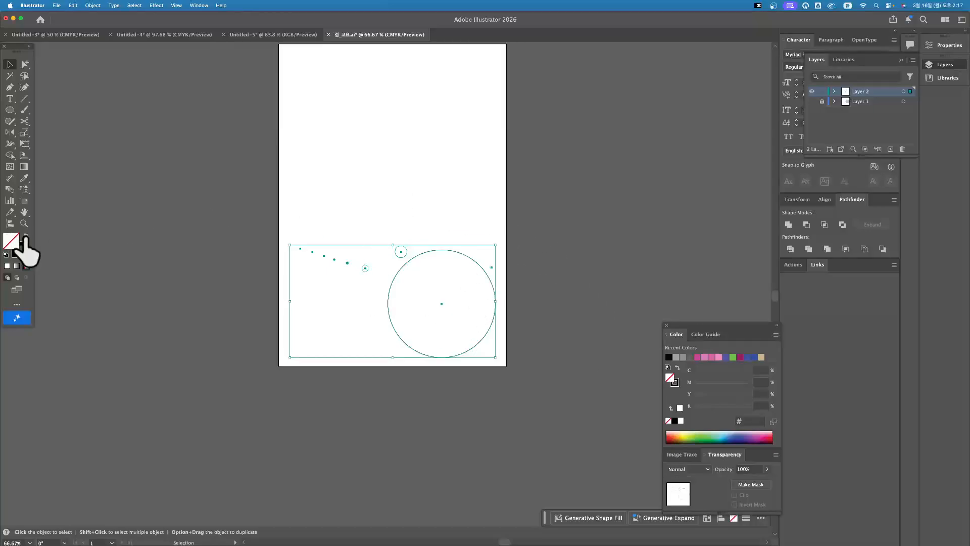
pyautogui.click(25, 236)
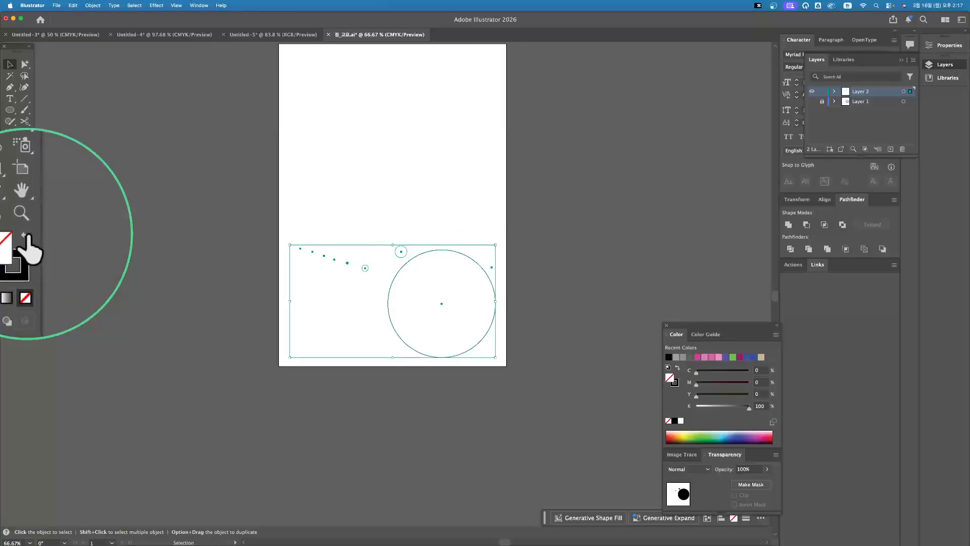
pyautogui.click(25, 236)
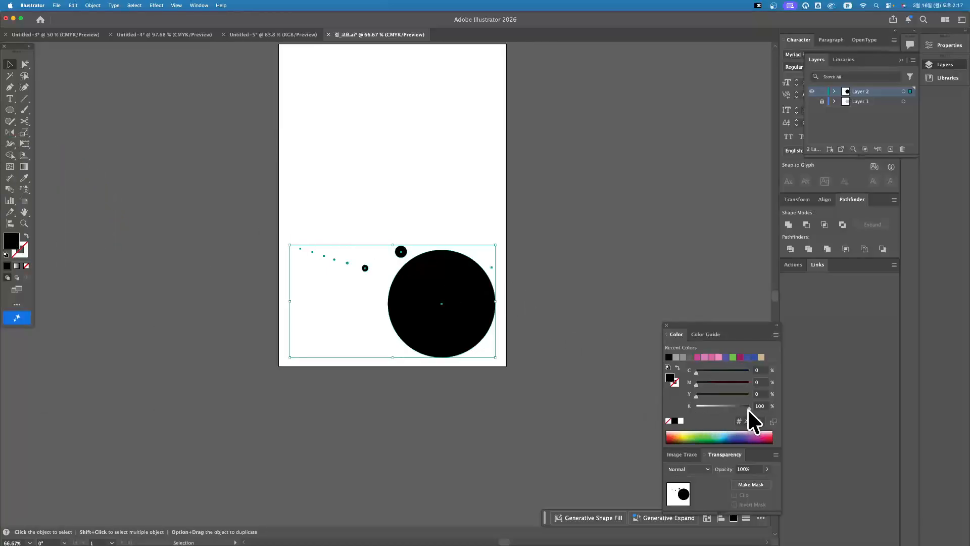
pyautogui.click(546, 302)
# Step: Try moving the fifth dot of the diagonal row slightly down out of line, and undo the move
pyautogui.keyDown('super'); pyautogui.click(470, 290); pyautogui.keyUp('super')
pyautogui.keyDown('super'); pyautogui.click(470, 290); pyautogui.keyUp('super')
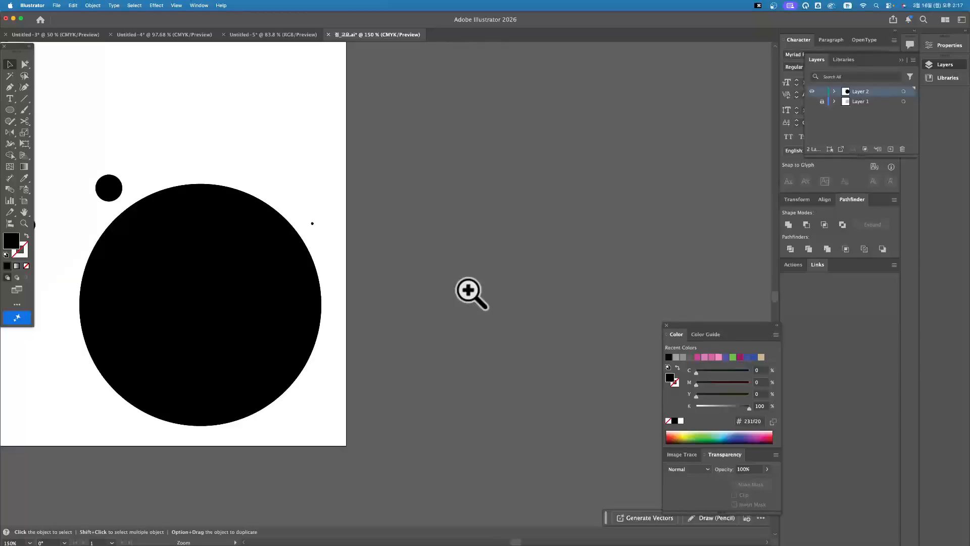
pyautogui.moveTo(179, 276); pyautogui.dragTo(447, 293)
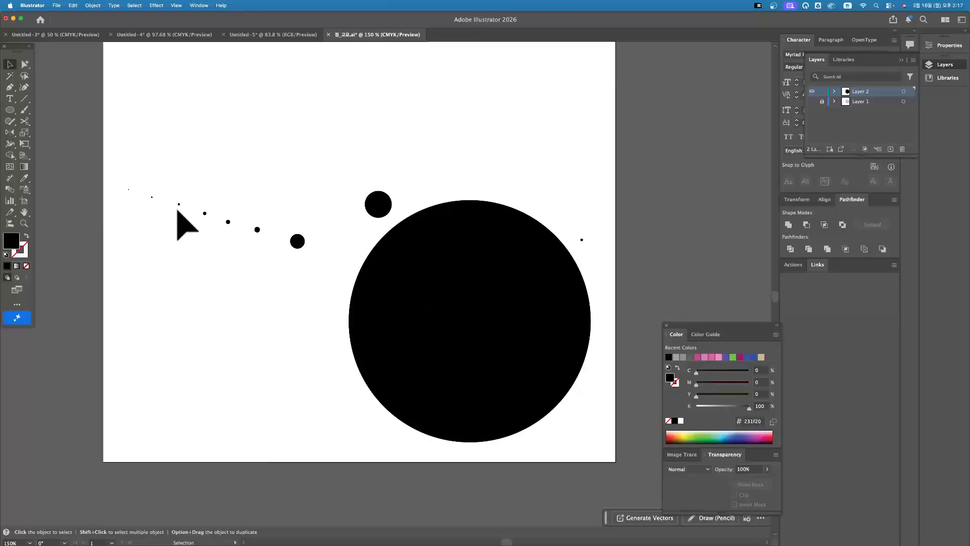
pyautogui.click(179, 204)
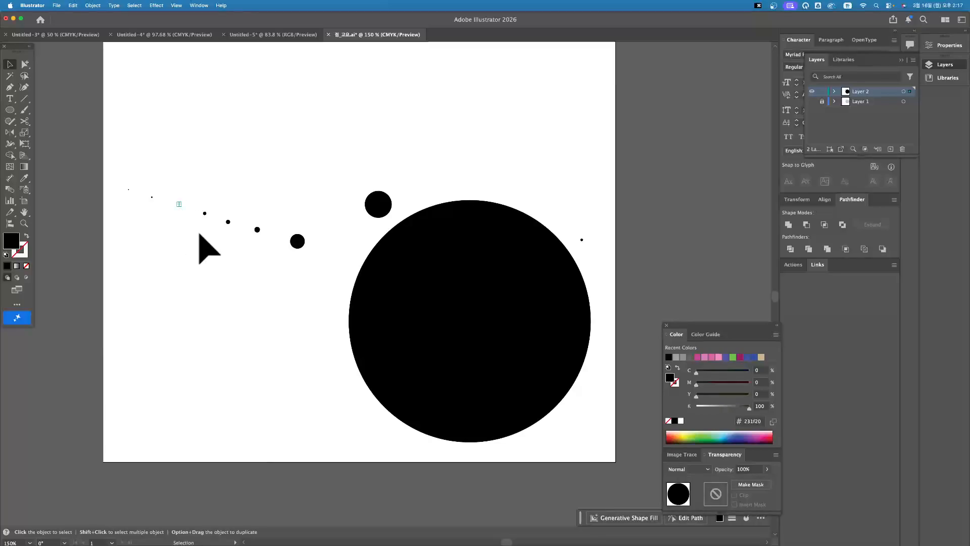
pyautogui.moveTo(157, 174); pyautogui.dragTo(323, 119)
pyautogui.moveTo(299, 272); pyautogui.dragTo(285, 343)
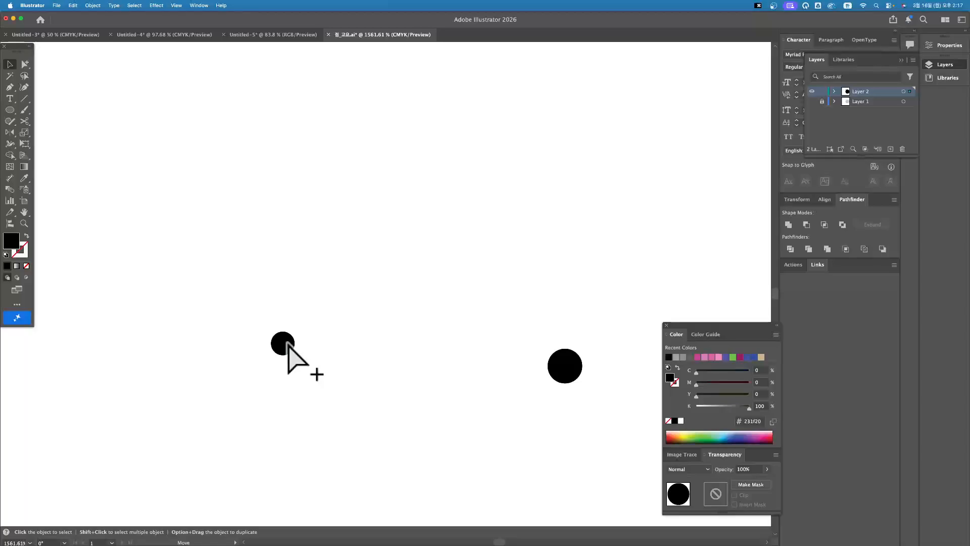
pyautogui.press('super+z')
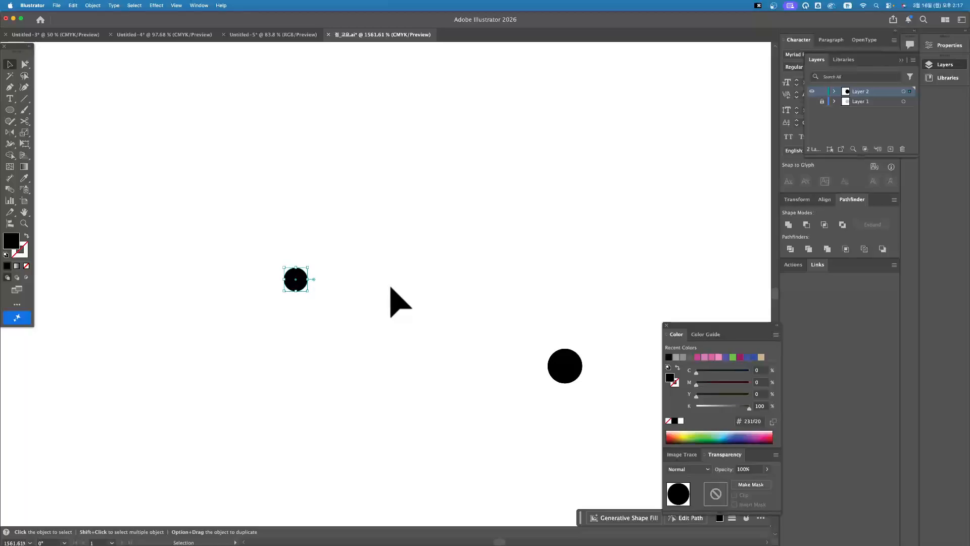
# Step: Move the sixth dot of the diagonal row slightly down to adjust its position in the line
pyautogui.click(388, 286)
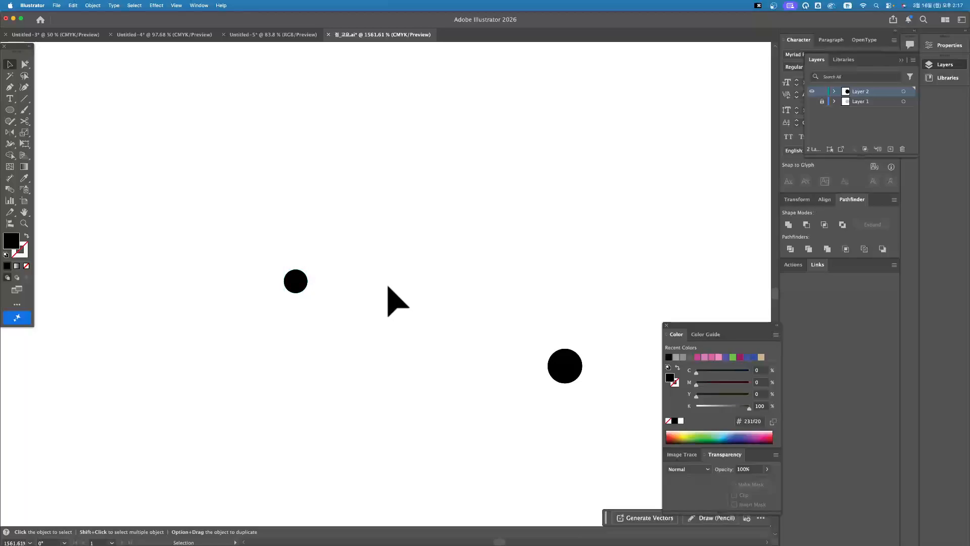
pyautogui.press('super+minus')
pyautogui.press('super+minus')
pyautogui.press('super+minus')
pyautogui.moveTo(476, 373); pyautogui.dragTo(472, 297)
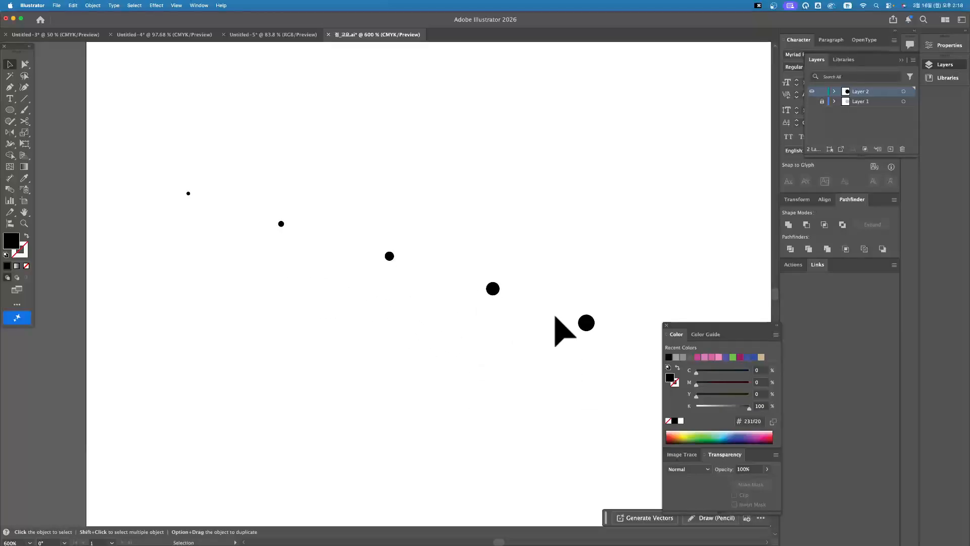
pyautogui.hscroll(4, 435, 311)
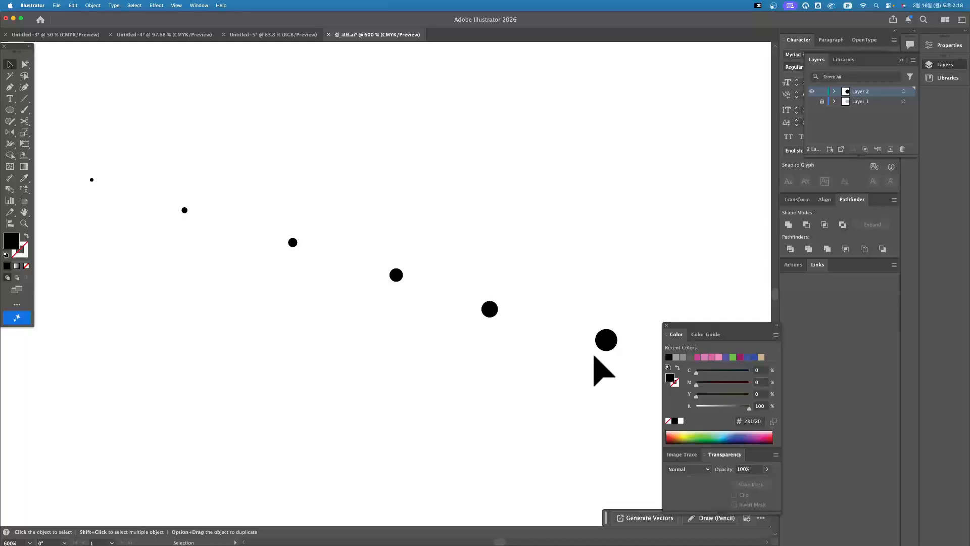
pyautogui.moveTo(614, 341); pyautogui.dragTo(613, 346)
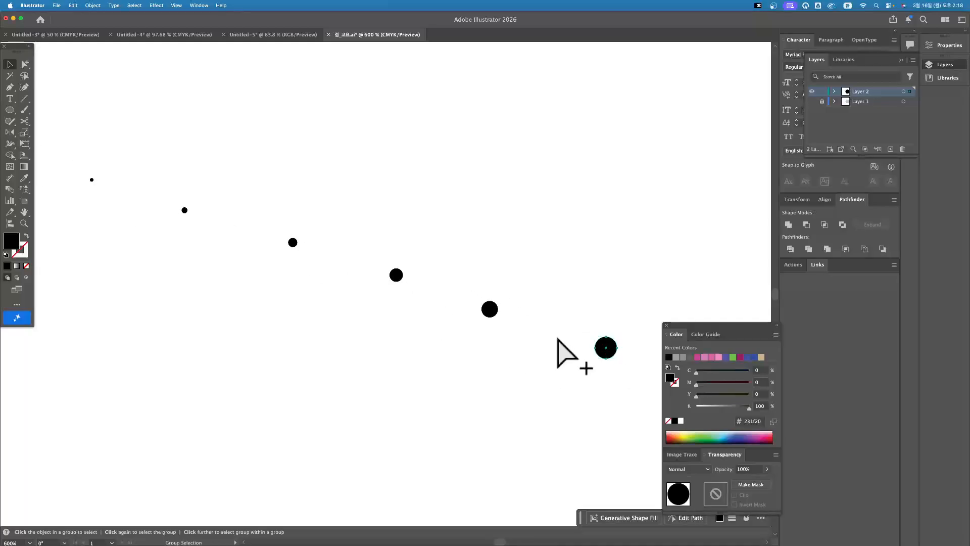
# Step: Move the larger seventh dot of the row slightly down so it continues the diagonal
pyautogui.press('super+minus')
pyautogui.moveTo(412, 357); pyautogui.dragTo(526, 250)
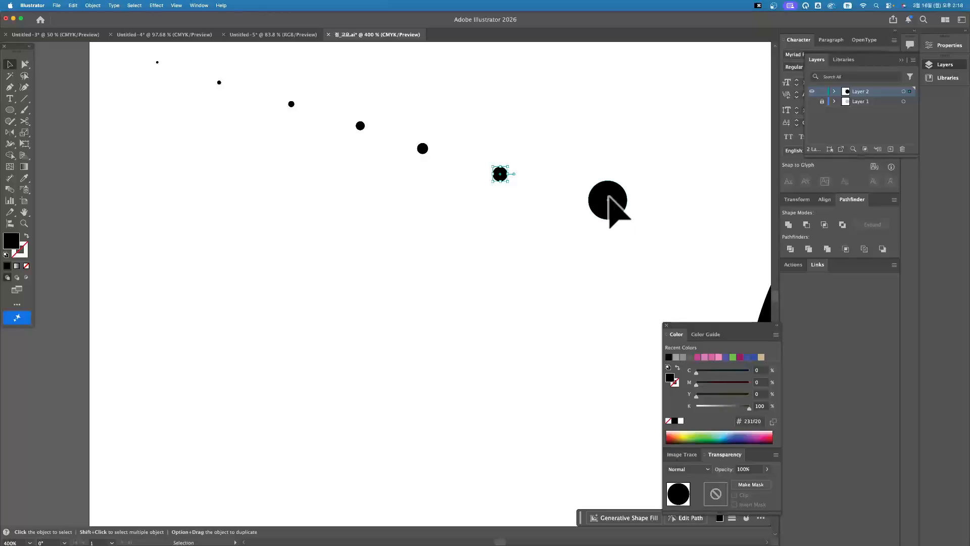
pyautogui.moveTo(608, 194); pyautogui.dragTo(609, 208)
pyautogui.click(535, 274)
pyautogui.moveTo(511, 212); pyautogui.dragTo(502, 230)
pyautogui.keyDown('alt'); pyautogui.click(505, 232); pyautogui.keyUp('alt')
pyautogui.moveTo(476, 287); pyautogui.dragTo(470, 173)
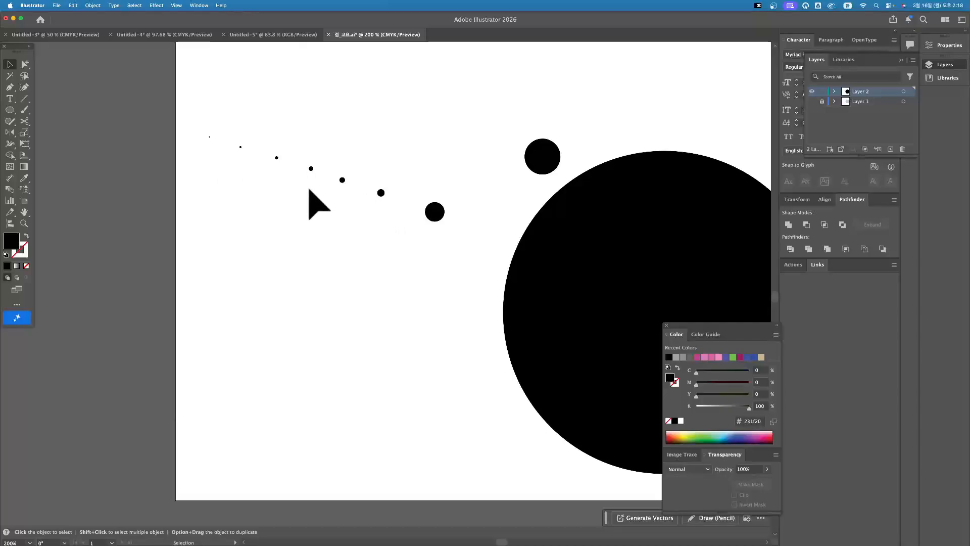
# Step: Scale the fourth dot of the diagonal row down slightly
pyautogui.press('z')
pyautogui.moveTo(316, 199); pyautogui.dragTo(378, 179)
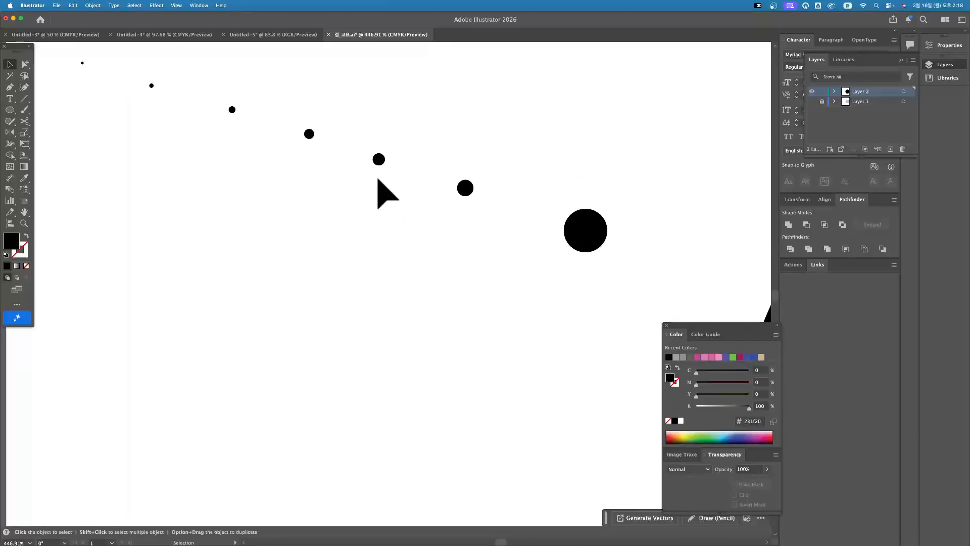
pyautogui.click(309, 134)
pyautogui.press('super+space')
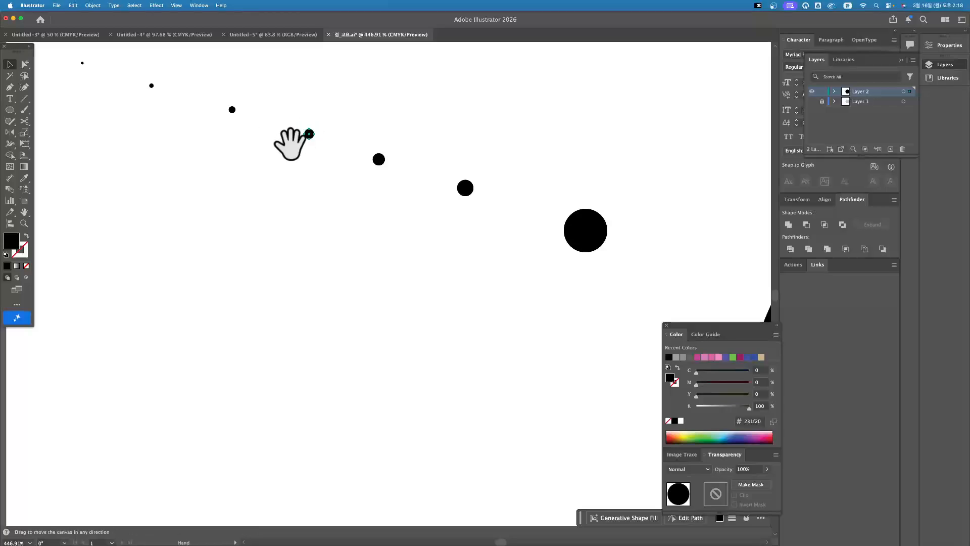
pyautogui.moveTo(293, 146); pyautogui.dragTo(459, 252)
pyautogui.press('space')
pyautogui.moveTo(309, 121); pyautogui.dragTo(317, 172)
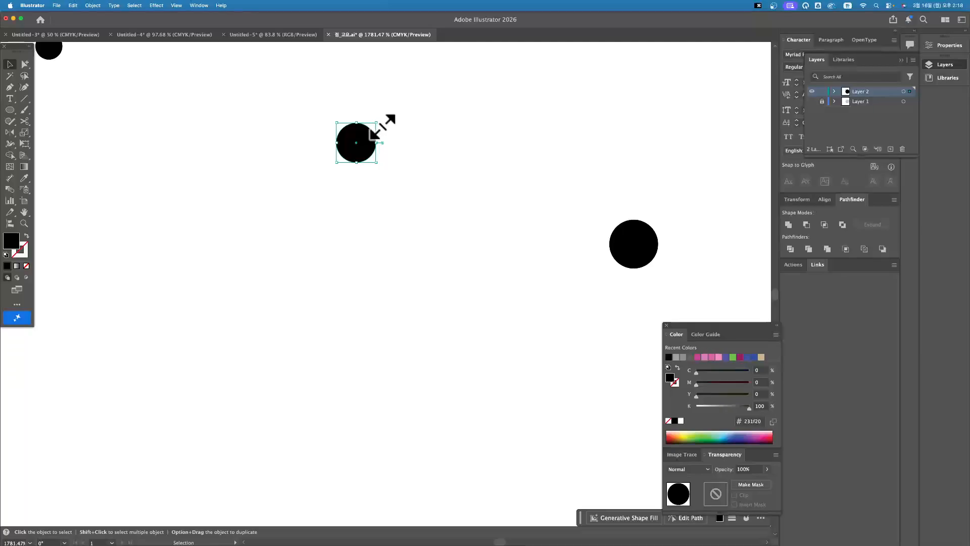
pyautogui.moveTo(383, 127); pyautogui.dragTo(379, 130)
pyautogui.click(447, 221)
# Step: Enlarge the sixth dot of the diagonal row so it fits between its neighbours in size
pyautogui.keyDown('alt'); pyautogui.keyDown('super'); pyautogui.click(425, 205); pyautogui.keyUp('super'); pyautogui.keyUp('alt')
pyautogui.keyDown('alt'); pyautogui.keyDown('super'); pyautogui.click(427, 206); pyautogui.keyUp('super'); pyautogui.keyUp('alt')
pyautogui.keyDown('alt'); pyautogui.keyDown('super'); pyautogui.click(427, 206); pyautogui.keyUp('super'); pyautogui.keyUp('alt')
pyautogui.keyDown('alt'); pyautogui.keyDown('super'); pyautogui.click(426, 208); pyautogui.keyUp('super'); pyautogui.keyUp('alt')
pyautogui.keyDown('alt'); pyautogui.keyDown('super'); pyautogui.click(426, 207); pyautogui.keyUp('super'); pyautogui.keyUp('alt')
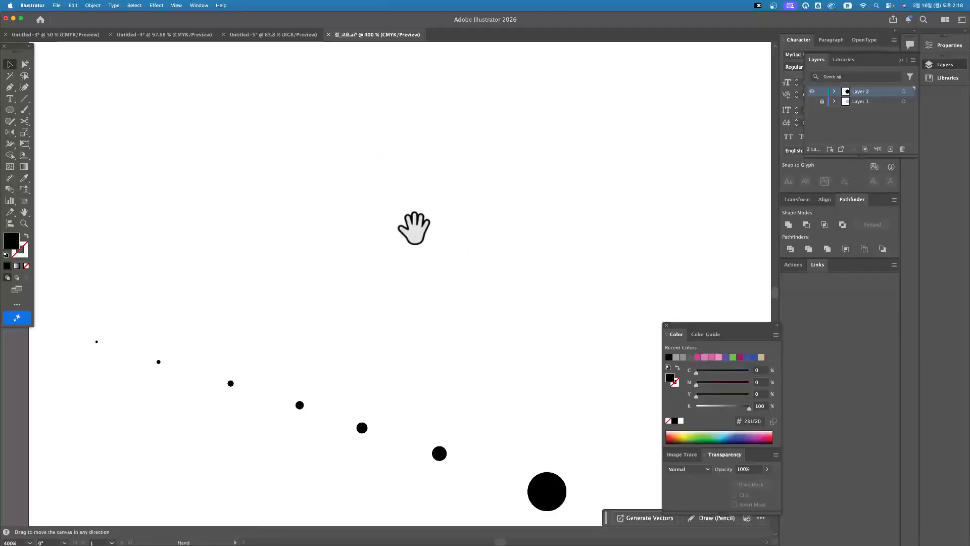
pyautogui.moveTo(368, 365); pyautogui.dragTo(442, 195)
pyautogui.moveTo(414, 313); pyautogui.dragTo(424, 256)
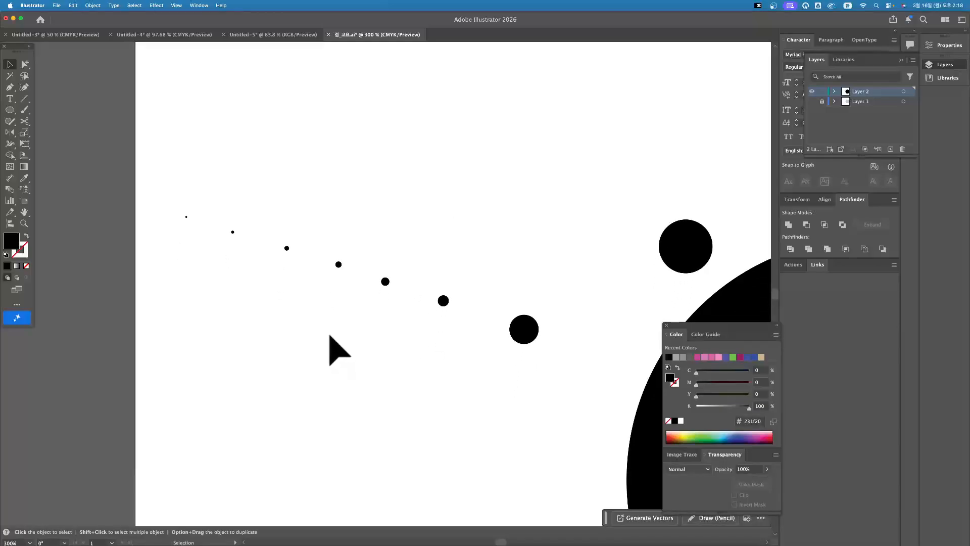
pyautogui.click(444, 300)
pyautogui.moveTo(450, 312); pyautogui.dragTo(456, 328)
pyautogui.click(456, 353)
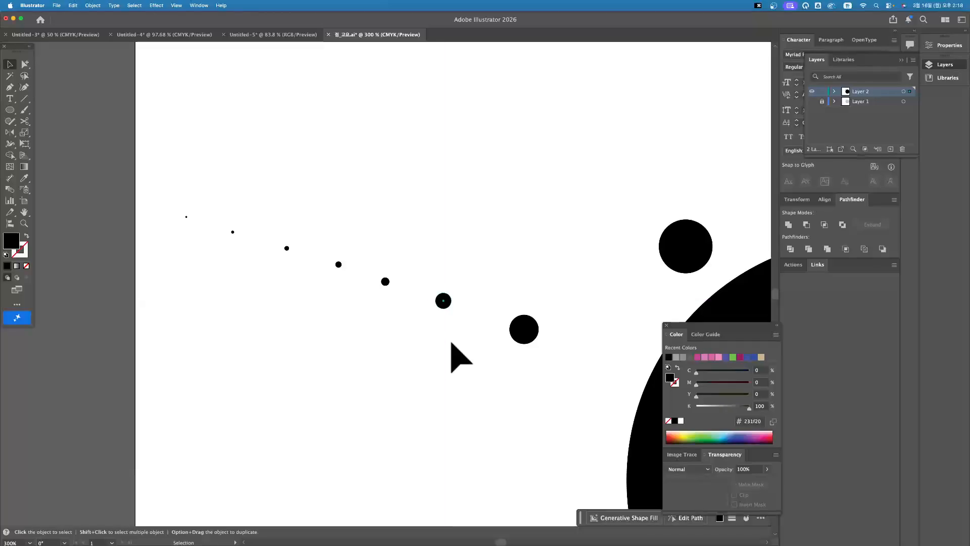
# Step: Enlarge the fifth and fourth dots of the row slightly so the sizes grow gradually along the diagonal
pyautogui.click(386, 282)
pyautogui.moveTo(390, 286); pyautogui.dragTo(386, 284)
pyautogui.click(400, 336)
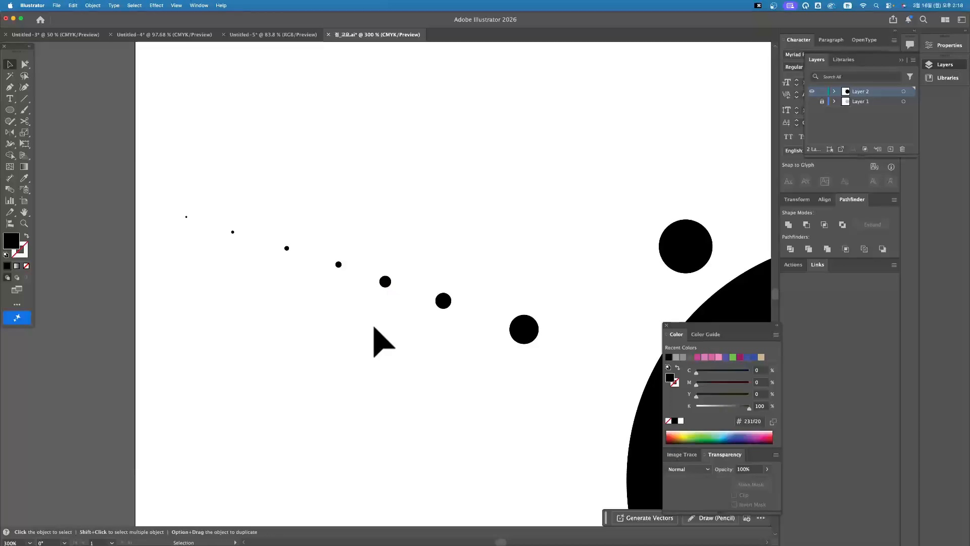
pyautogui.click(338, 266)
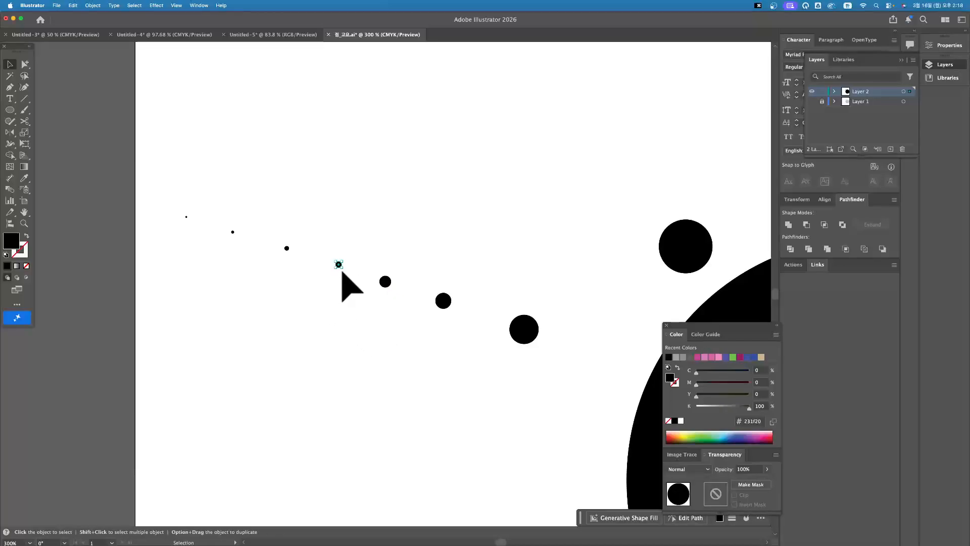
pyautogui.moveTo(341, 269); pyautogui.dragTo(345, 272)
pyautogui.click(399, 335)
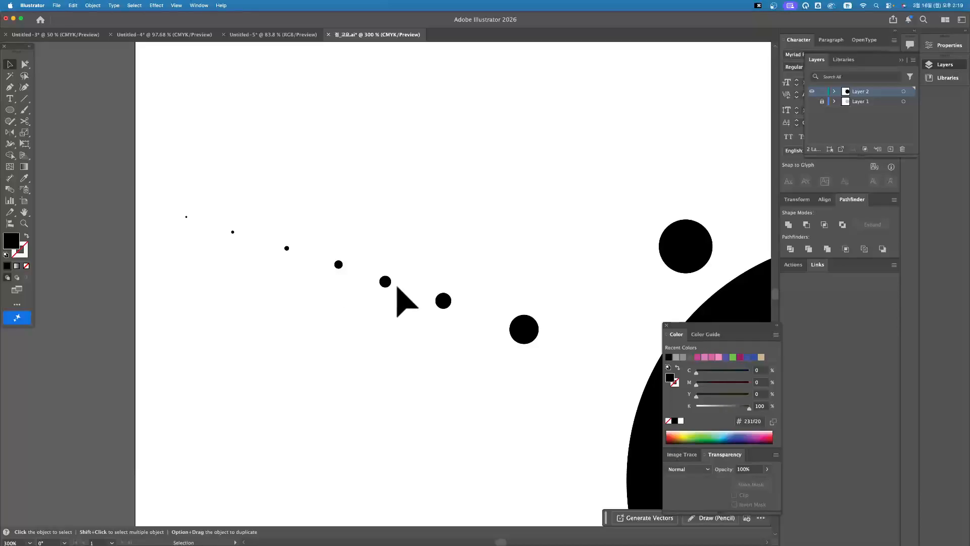
# Step: Shift the fourth and fifth dots slightly left to even out the spacing in the row
pyautogui.click(338, 268)
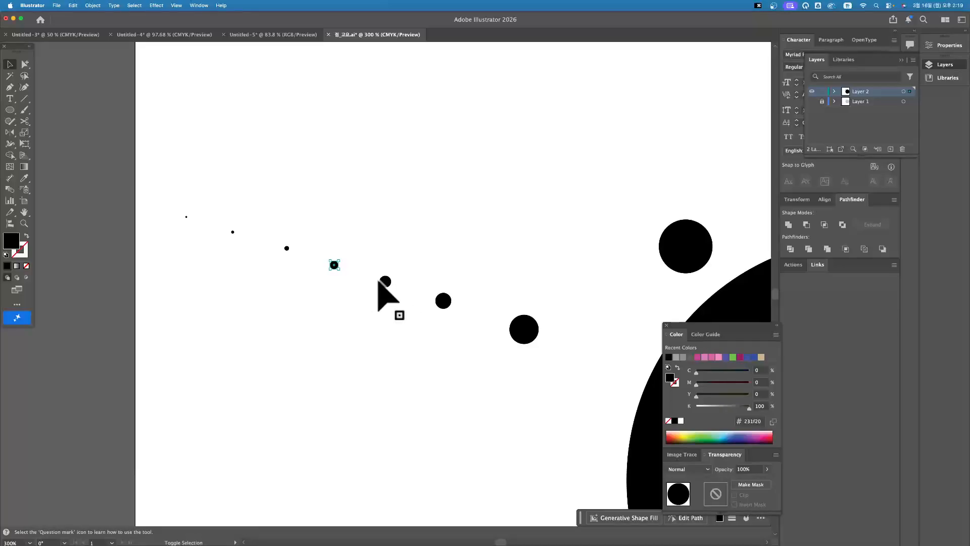
pyautogui.press('Left')
pyautogui.click(385, 282)
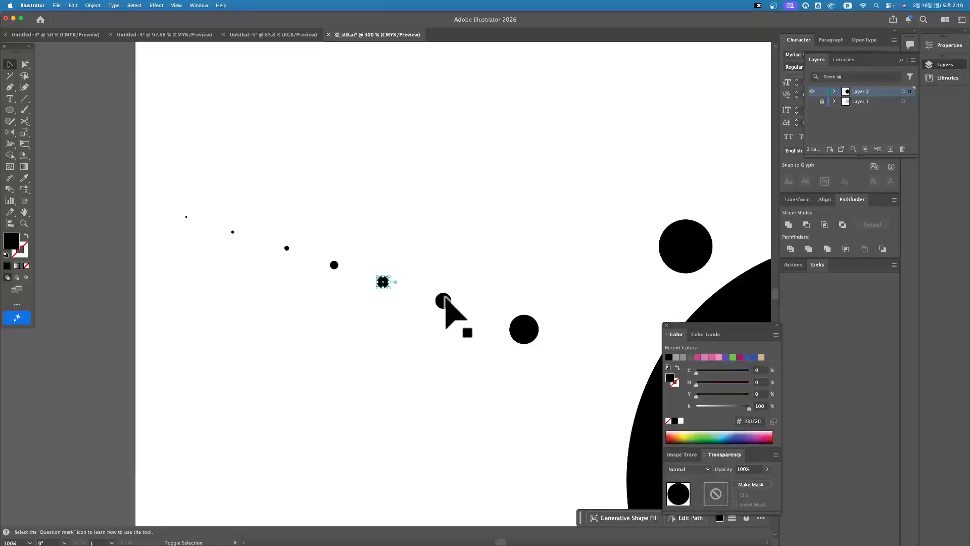
pyautogui.click(448, 337)
# Step: Enlarge the sixth dot a little more and move the third dot slightly left and down
pyautogui.click(529, 335)
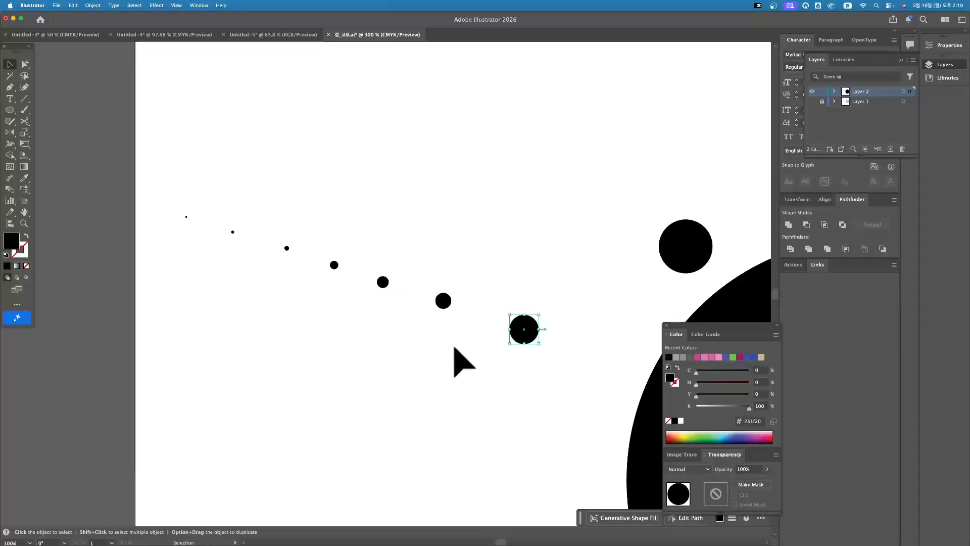
pyautogui.click(443, 300)
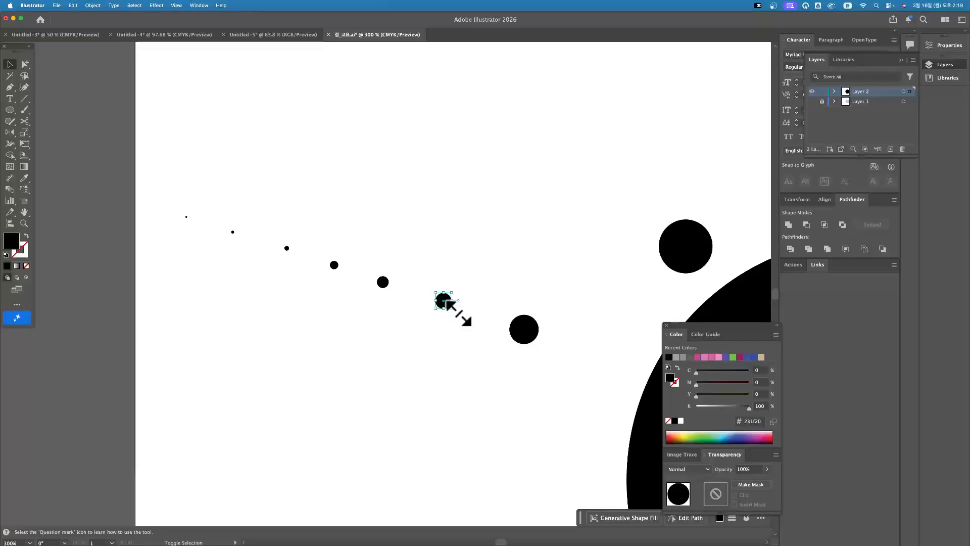
pyautogui.moveTo(452, 309); pyautogui.dragTo(456, 314)
pyautogui.click(483, 360)
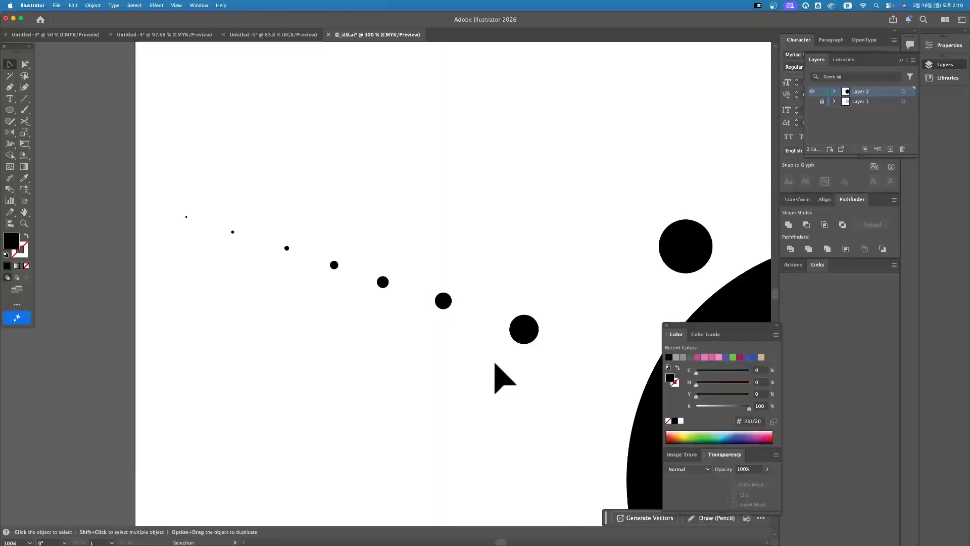
pyautogui.click(288, 249)
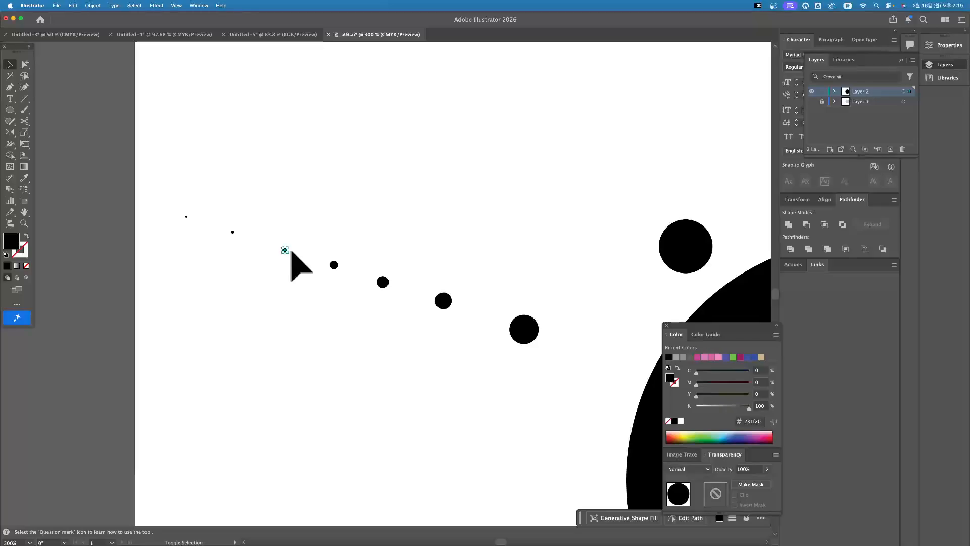
pyautogui.click(291, 251)
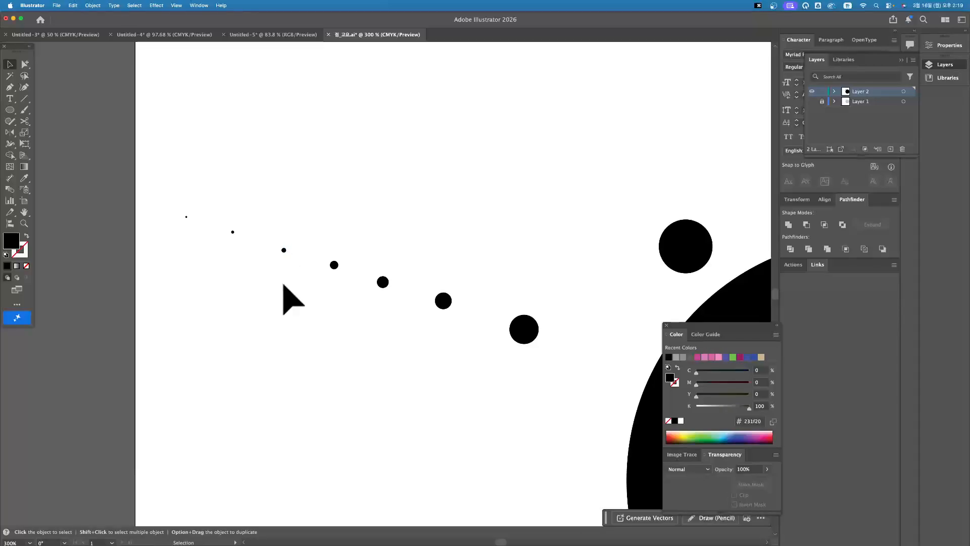
# Step: Review the whole composition on the artboard and save the document
pyautogui.press('super+alt+space')
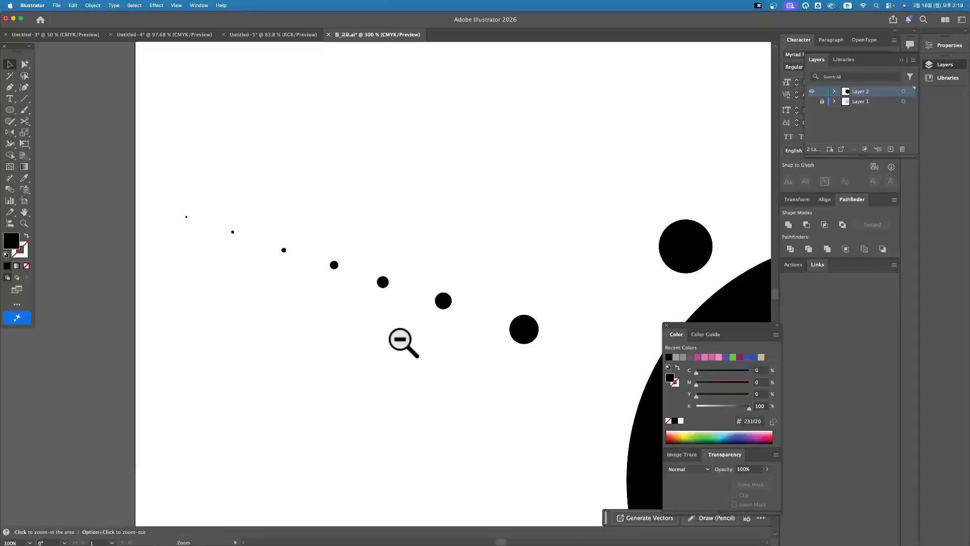
pyautogui.keyDown('alt'); pyautogui.keyDown('super'); pyautogui.click(401, 339); pyautogui.keyUp('super'); pyautogui.keyUp('alt')
pyautogui.keyDown('alt'); pyautogui.keyDown('super'); pyautogui.click(400, 339); pyautogui.keyUp('super'); pyautogui.keyUp('alt')
pyautogui.keyDown('alt'); pyautogui.keyDown('super'); pyautogui.click(400, 340); pyautogui.keyUp('super'); pyautogui.keyUp('alt')
pyautogui.keyDown('alt'); pyautogui.keyDown('super'); pyautogui.click(400, 339); pyautogui.keyUp('super'); pyautogui.keyUp('alt')
pyautogui.moveTo(403, 333); pyautogui.dragTo(258, 372)
pyautogui.moveTo(356, 339); pyautogui.dragTo(413, 371)
pyautogui.moveTo(464, 351); pyautogui.dragTo(474, 372)
pyautogui.press('super+space')
pyautogui.moveTo(490, 327); pyautogui.dragTo(633, 438)
pyautogui.keyDown('super'); pyautogui.click(516, 322); pyautogui.keyUp('super')
pyautogui.keyDown('alt'); pyautogui.keyDown('super'); pyautogui.click(601, 374); pyautogui.keyUp('super'); pyautogui.keyUp('alt')
pyautogui.moveTo(383, 378); pyautogui.dragTo(466, 394)
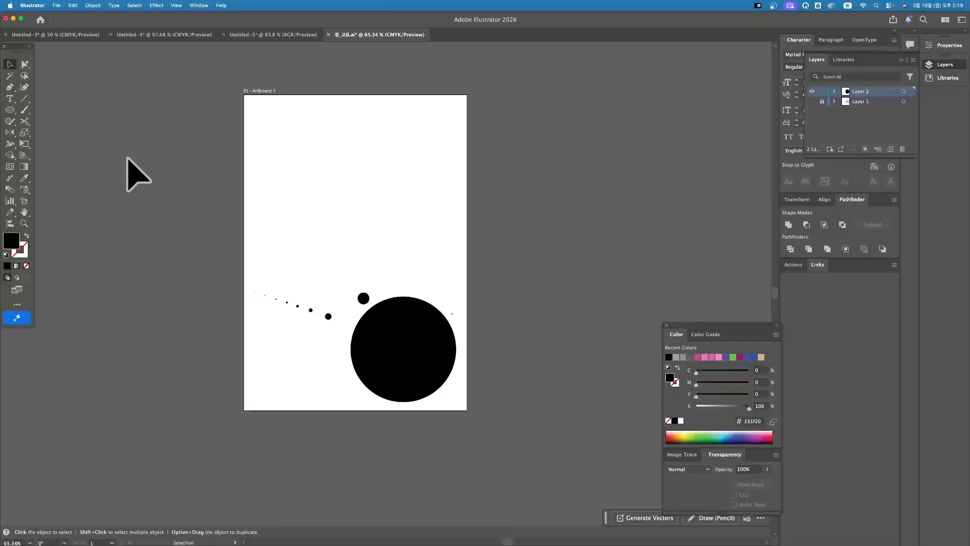
pyautogui.press('super+s')
pyautogui.click(56, 6)
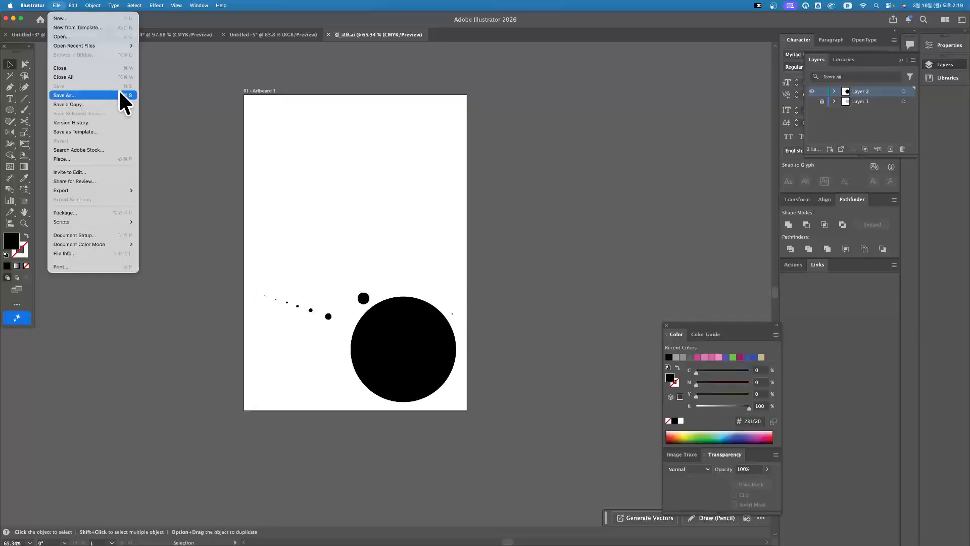
pyautogui.press('ctrl+super+space')
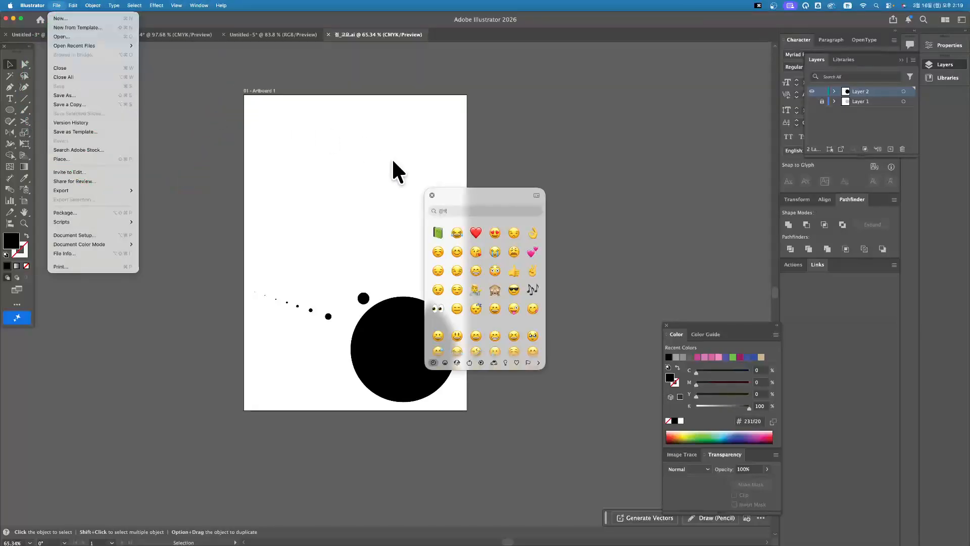
pyautogui.click(432, 195)
pyautogui.click(432, 195)
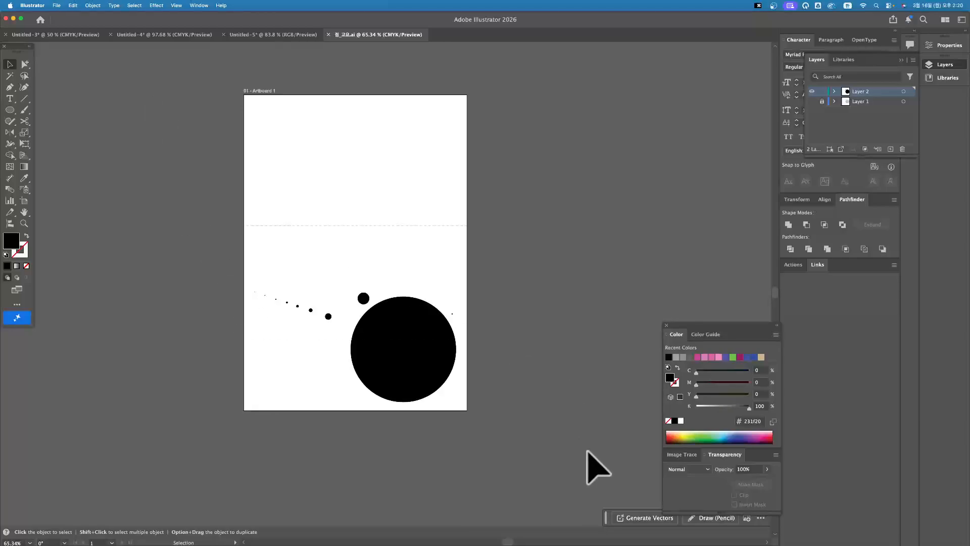
pyautogui.press('super+a')
pyautogui.moveTo(584, 467); pyautogui.dragTo(159, 79)
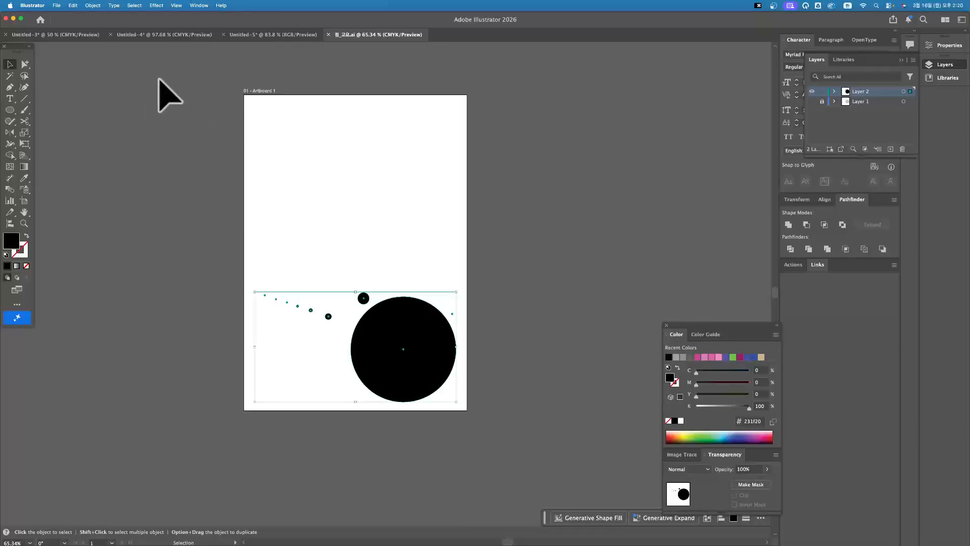
pyautogui.click(159, 79)
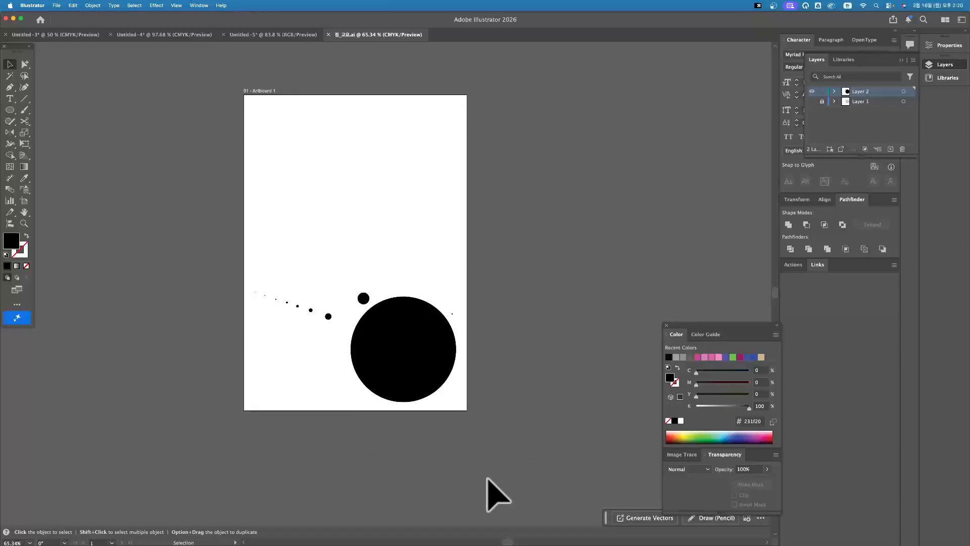
# Step: Start a Save for Web (Legacy) export of the composition, choose JPEG as the format and check the quality setting
pyautogui.click(56, 6)
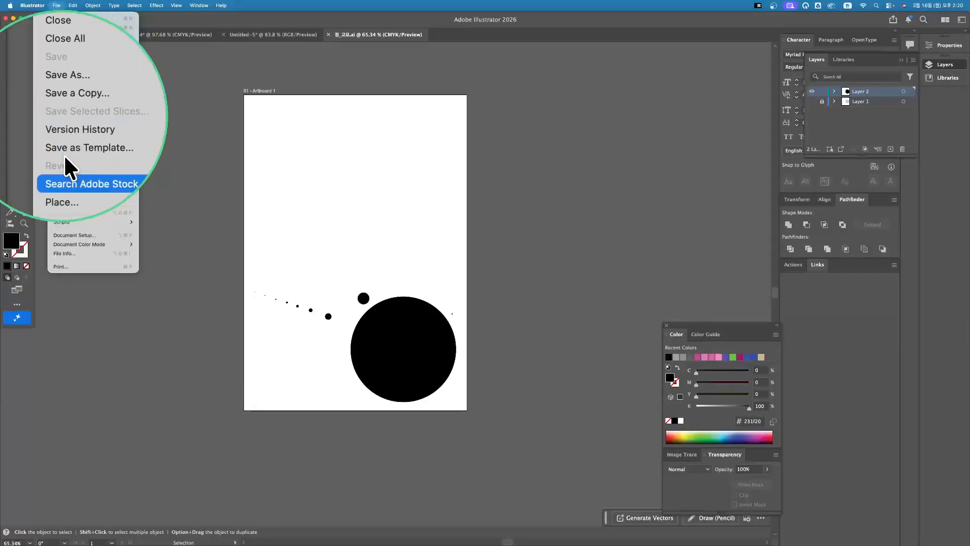
pyautogui.moveTo(65, 186)
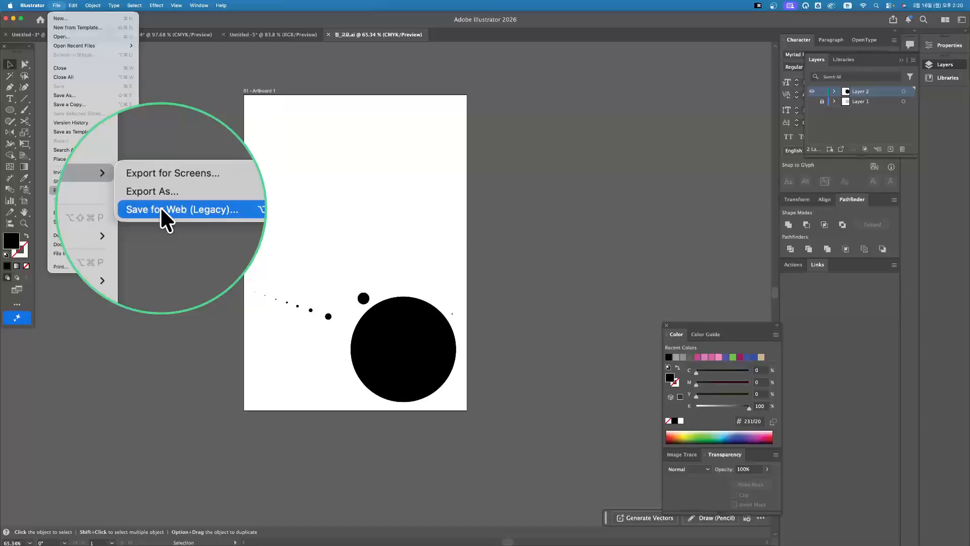
pyautogui.click(160, 207)
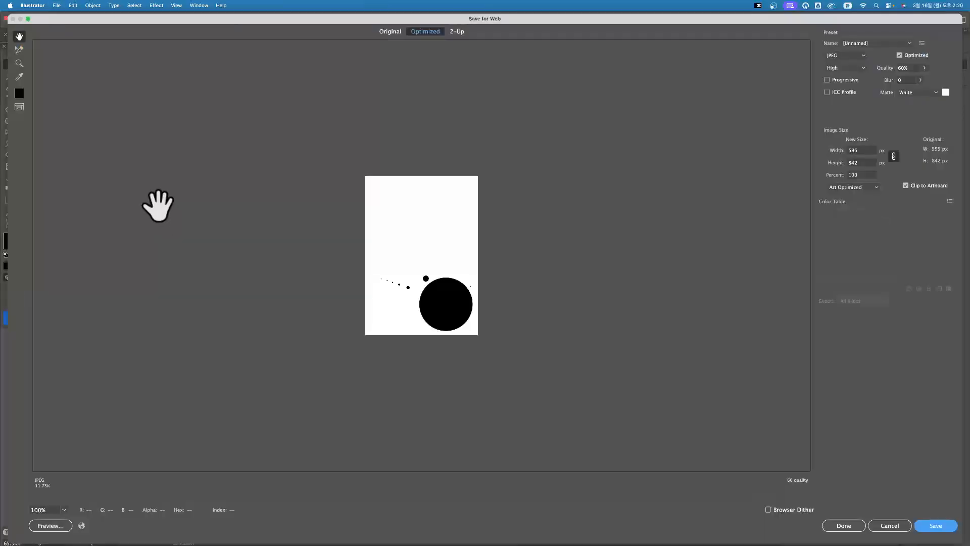
pyautogui.click(859, 55)
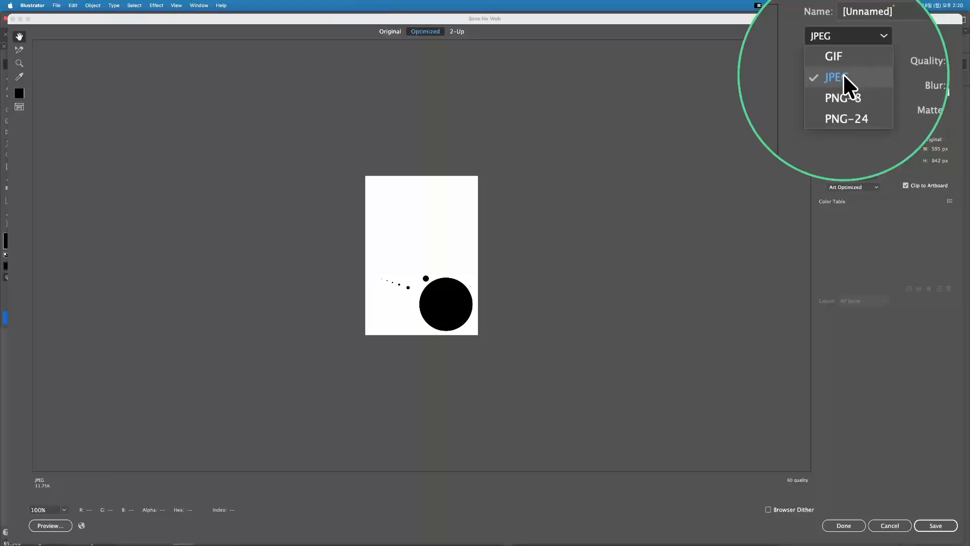
pyautogui.click(844, 76)
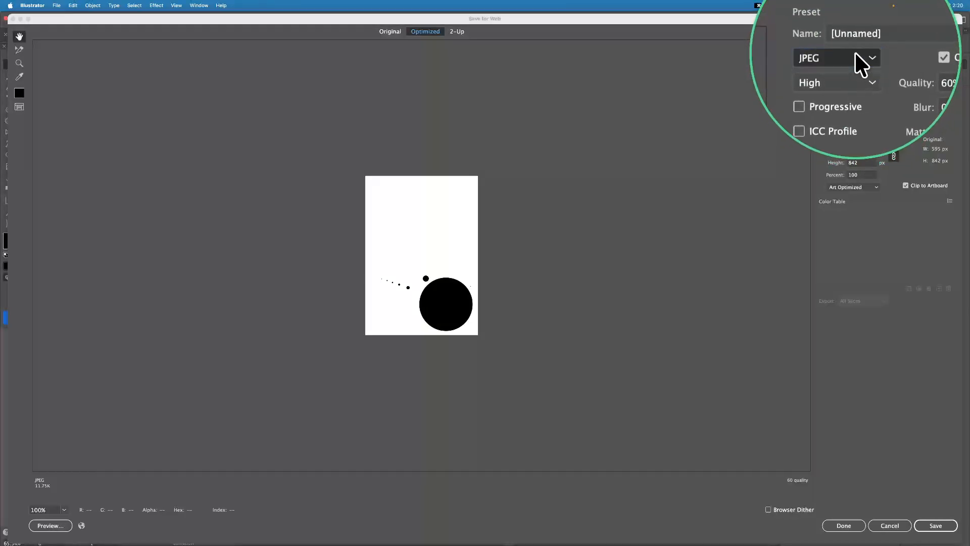
pyautogui.click(856, 56)
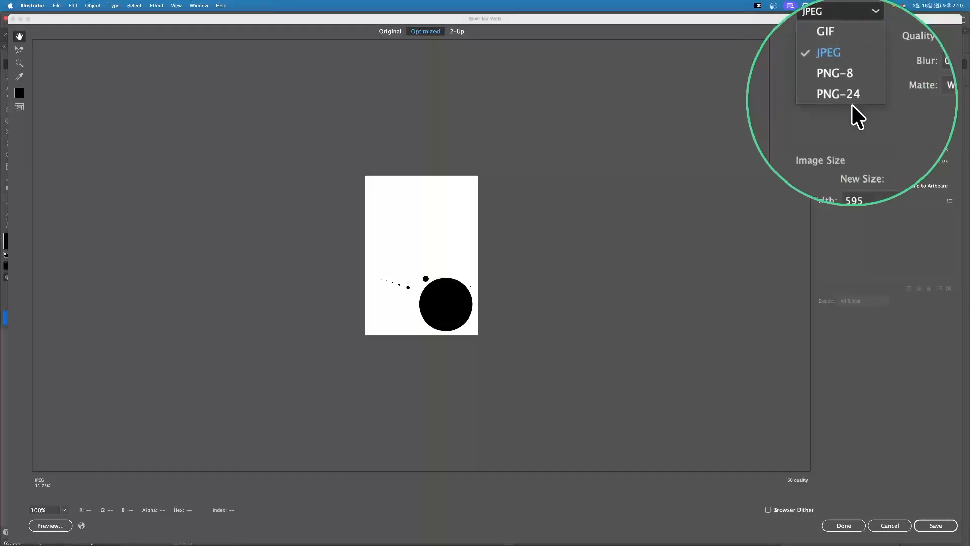
pyautogui.click(850, 76)
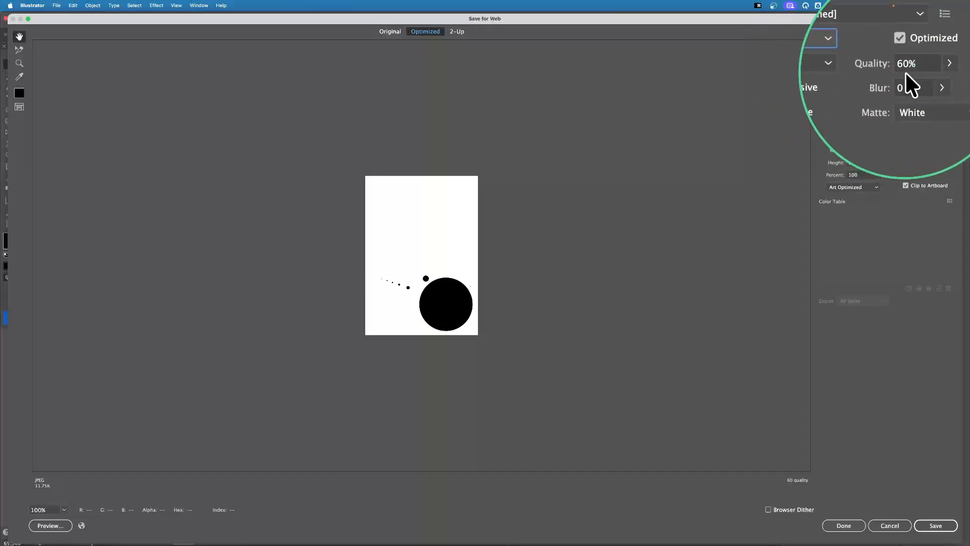
pyautogui.click(923, 67)
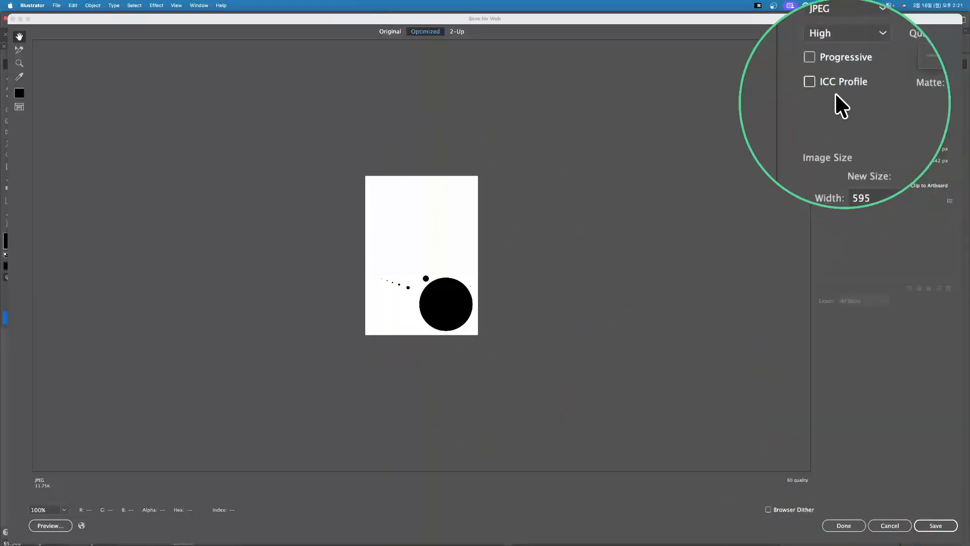
# Step: Save the optimized JPEG as 점_고요 in the 002_실습_점_고요 folder, accepting the non-Latin file name
pyautogui.click(935, 525)
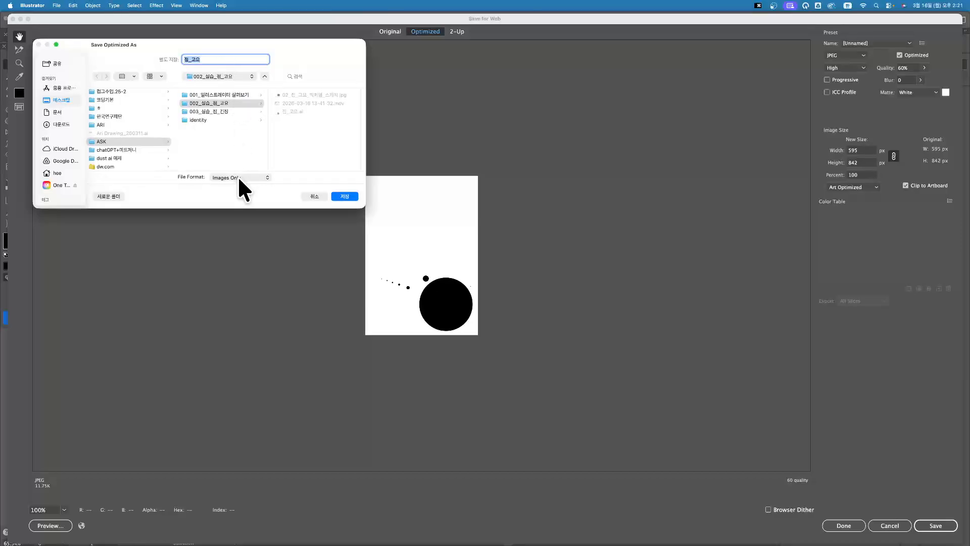
pyautogui.click(223, 103)
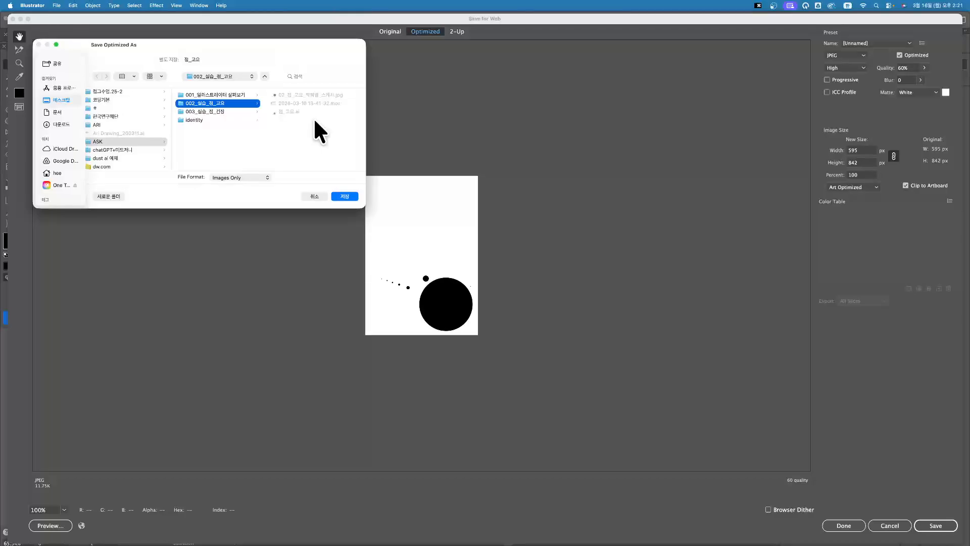
pyautogui.click(345, 196)
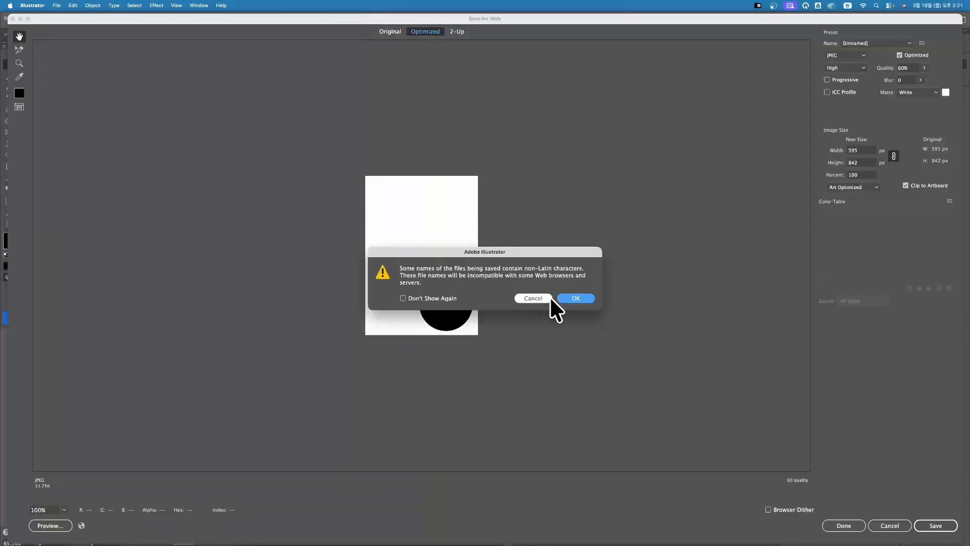
pyautogui.click(566, 297)
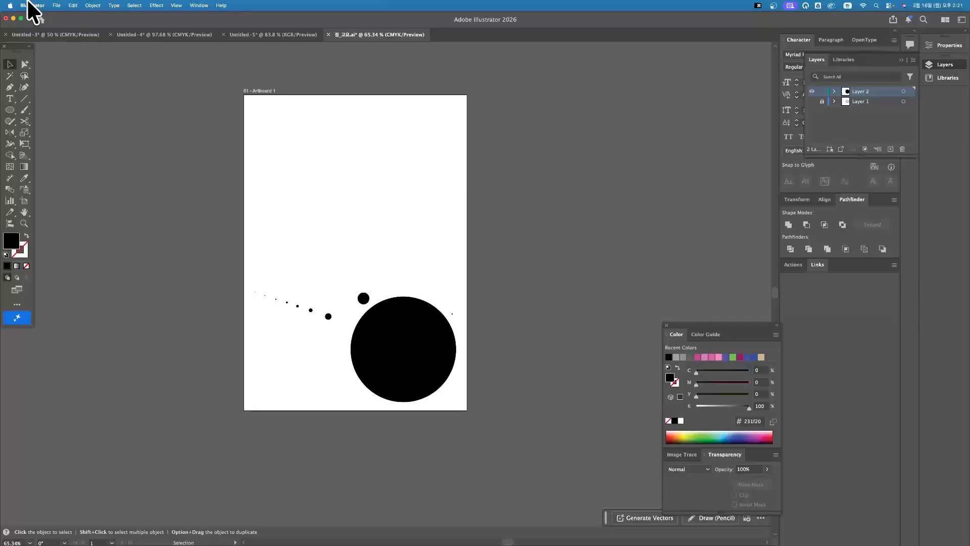
# Step: Switch to the 002_실습_점_고요 folder in Finder, open the exported 점_고요.jpg and enlarge its preview window to check the image
pyautogui.click(13, 18)
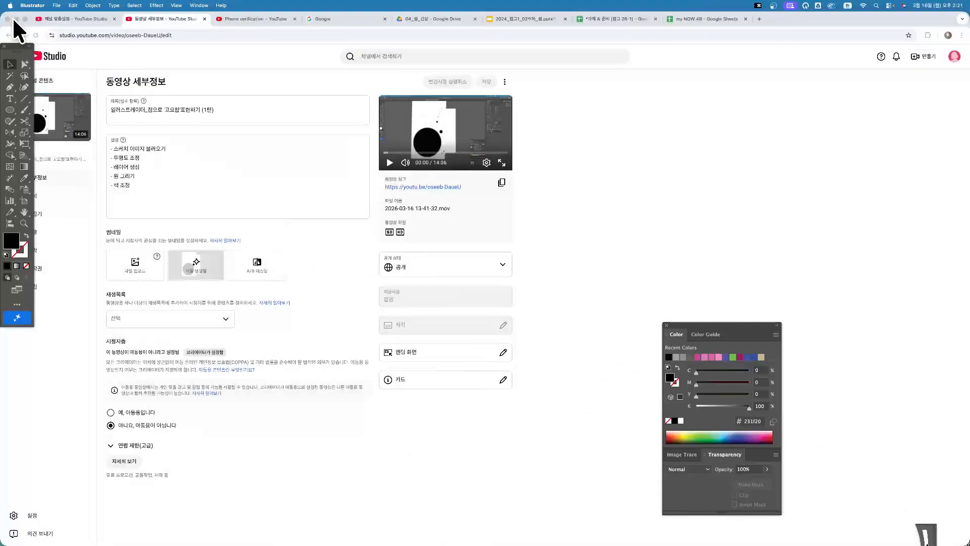
pyautogui.click(864, 19)
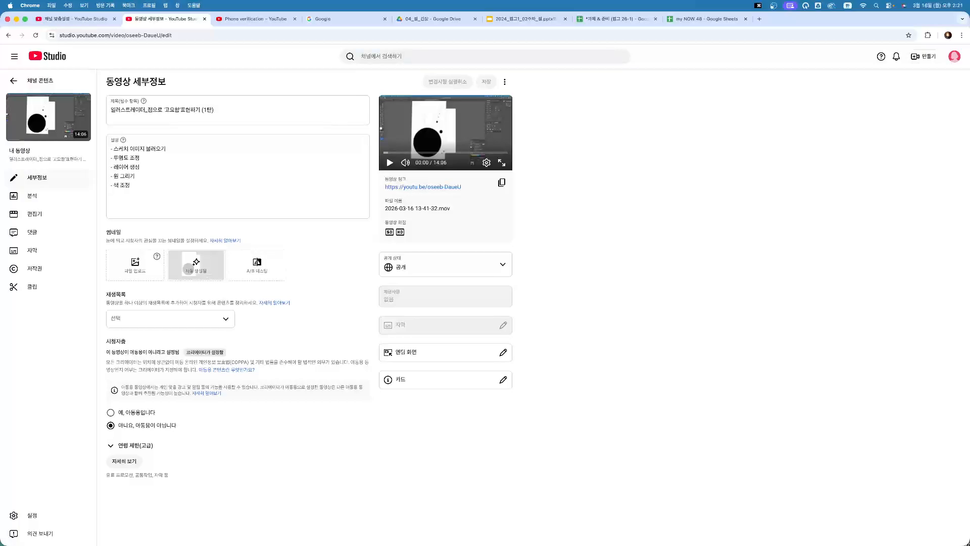
pyautogui.moveTo(703, 198); pyautogui.dragTo(283, 122)
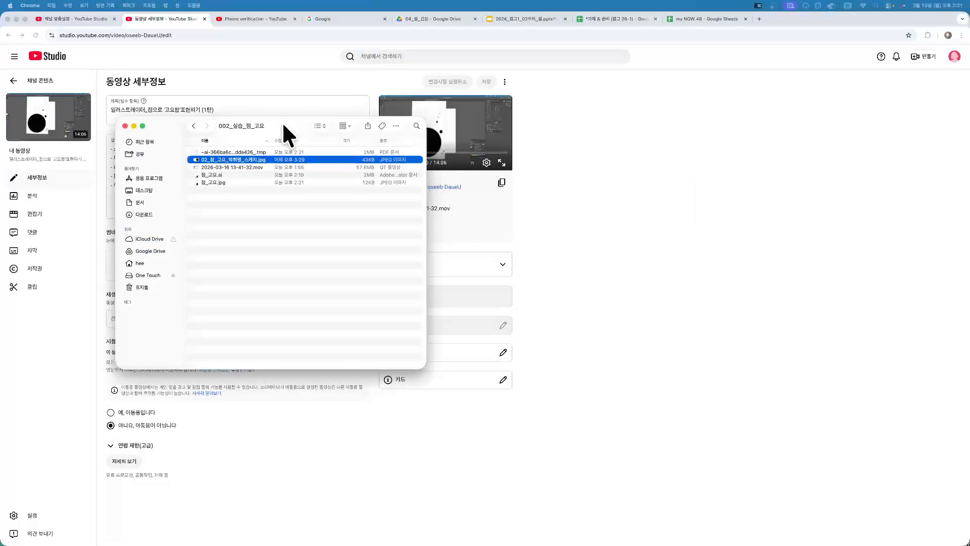
pyautogui.click(223, 183)
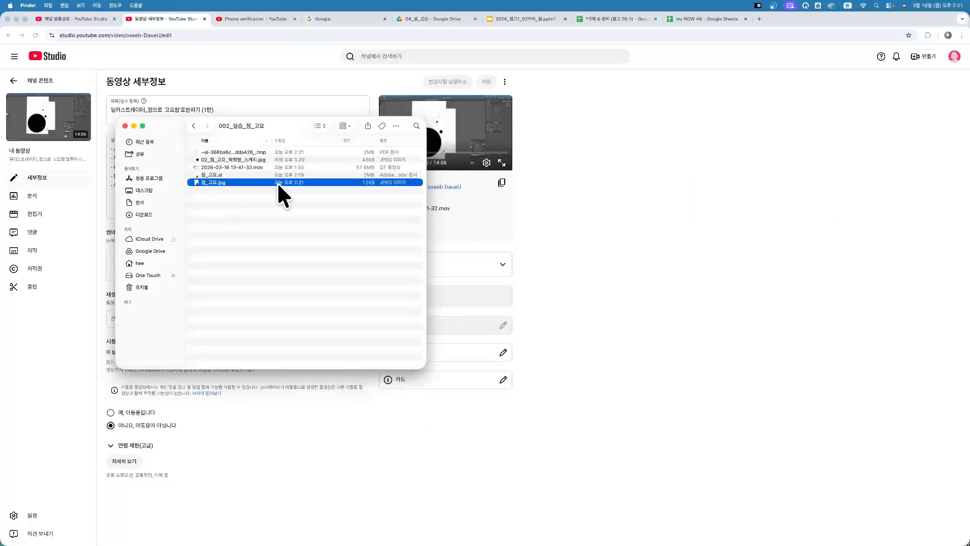
pyautogui.doubleClick(222, 183)
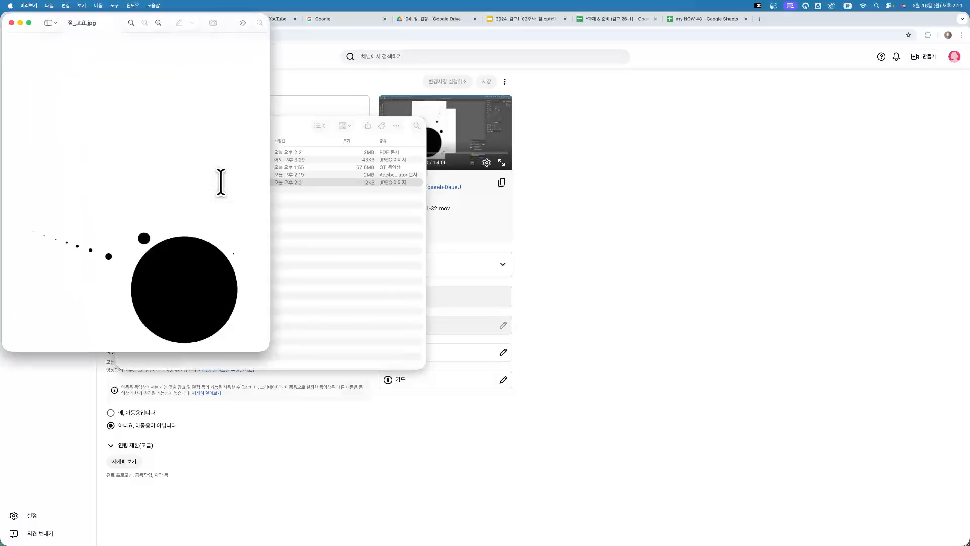
pyautogui.moveTo(102, 21); pyautogui.dragTo(249, 47)
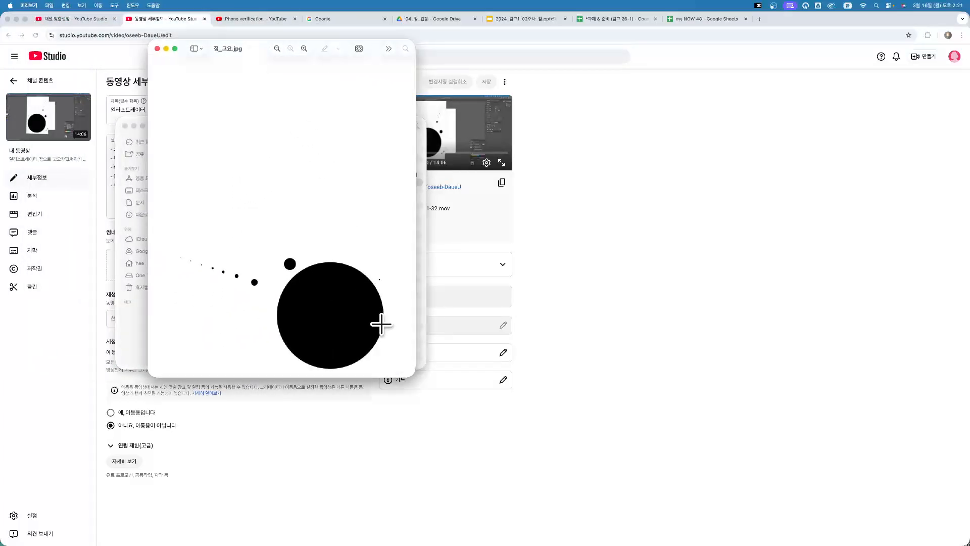
pyautogui.moveTo(413, 377); pyautogui.dragTo(464, 462)
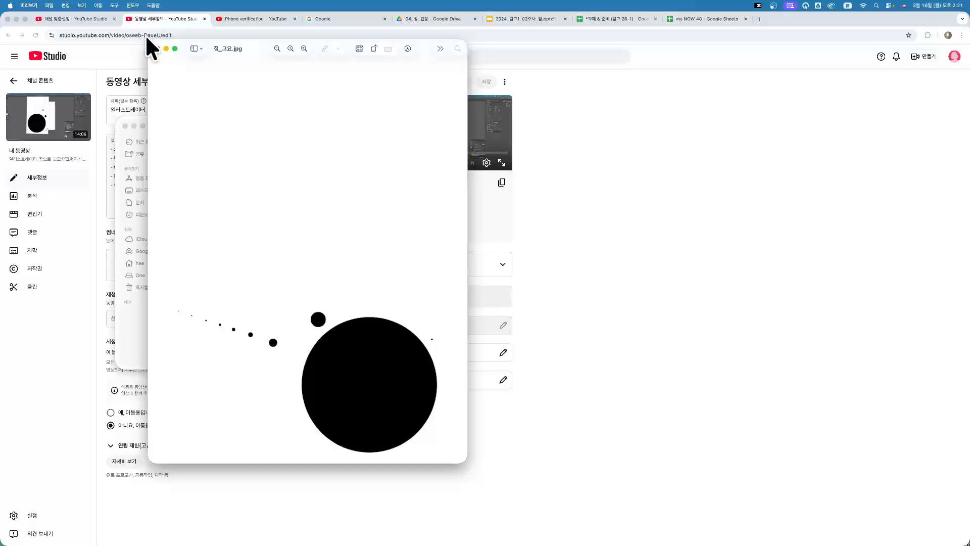
# Step: Close the preview of the exported JPEG and switch back to Adobe Illustrator
pyautogui.click(157, 49)
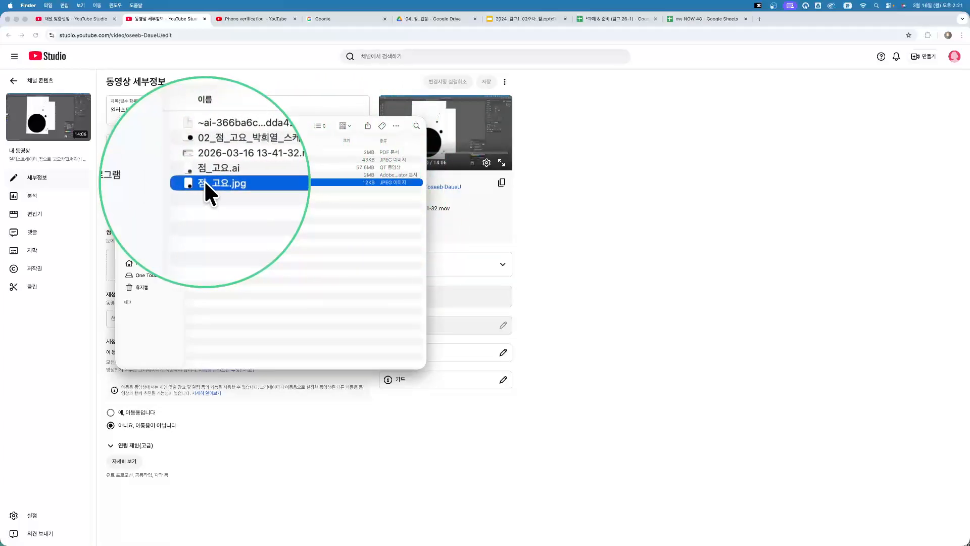
pyautogui.click(243, 232)
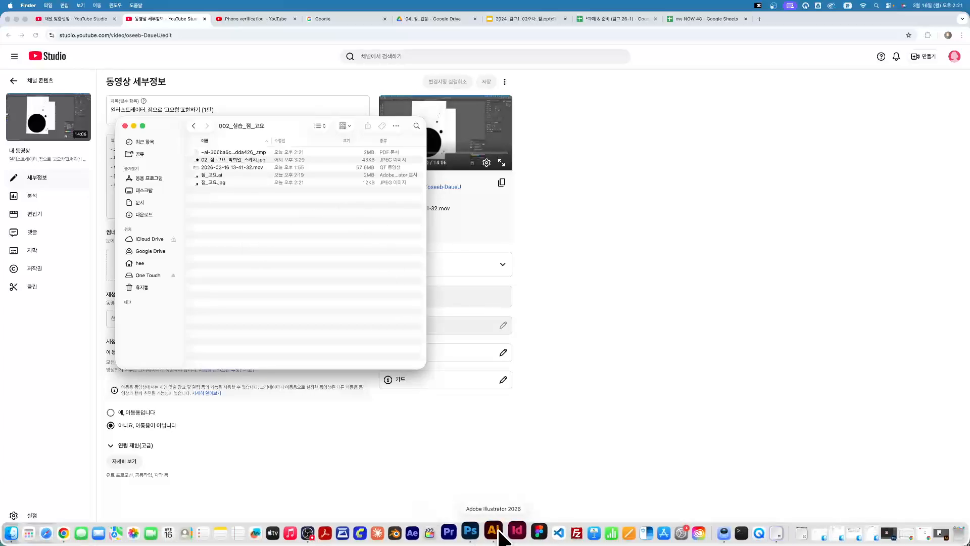
pyautogui.click(498, 540)
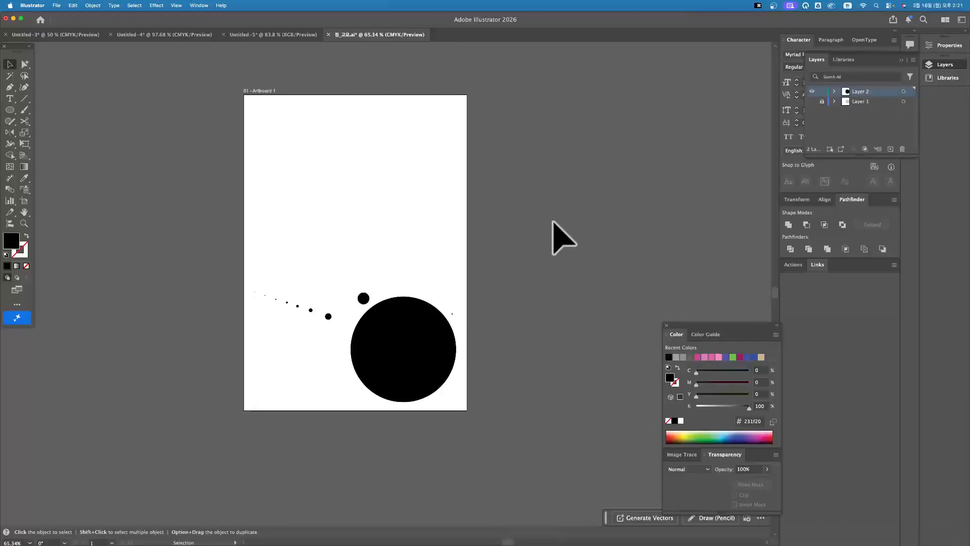